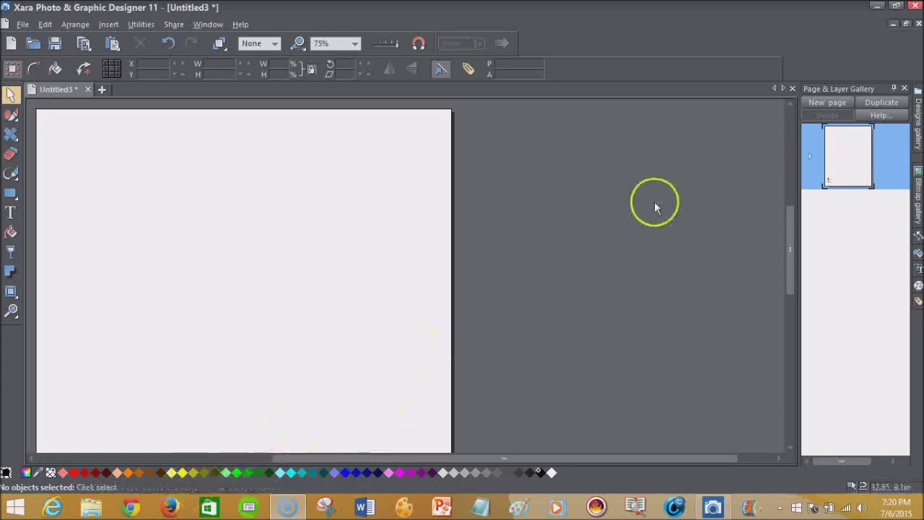
Step: Open the Designs gallery listing Example Illustrations, Photo Calendars and Clipart folders
click(919, 130)
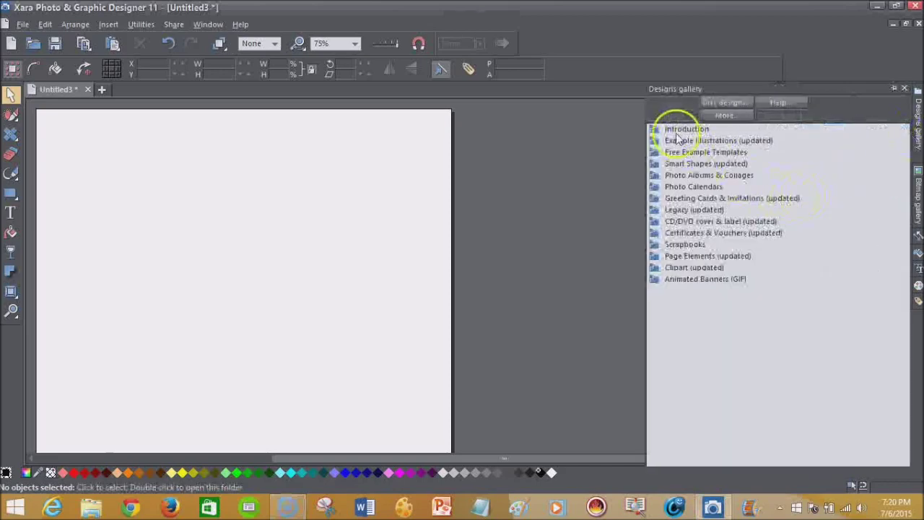
click(658, 132)
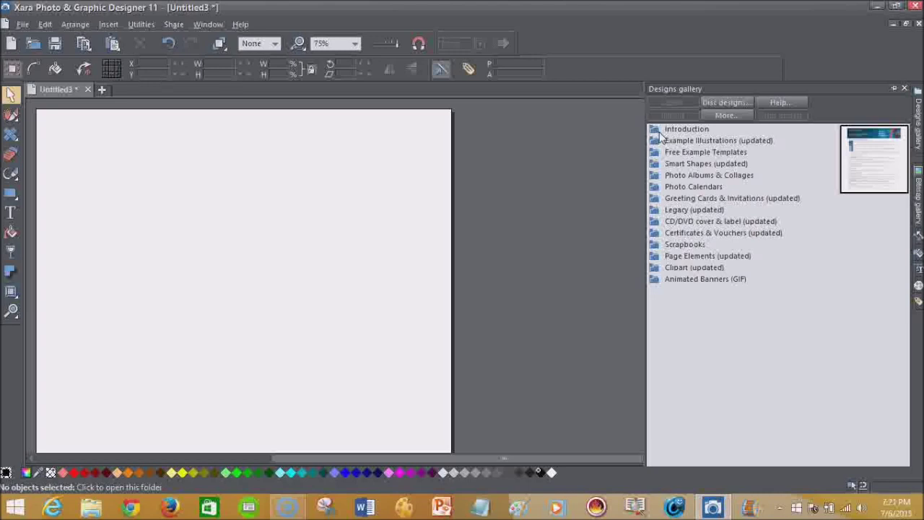
click(659, 137)
click(665, 212)
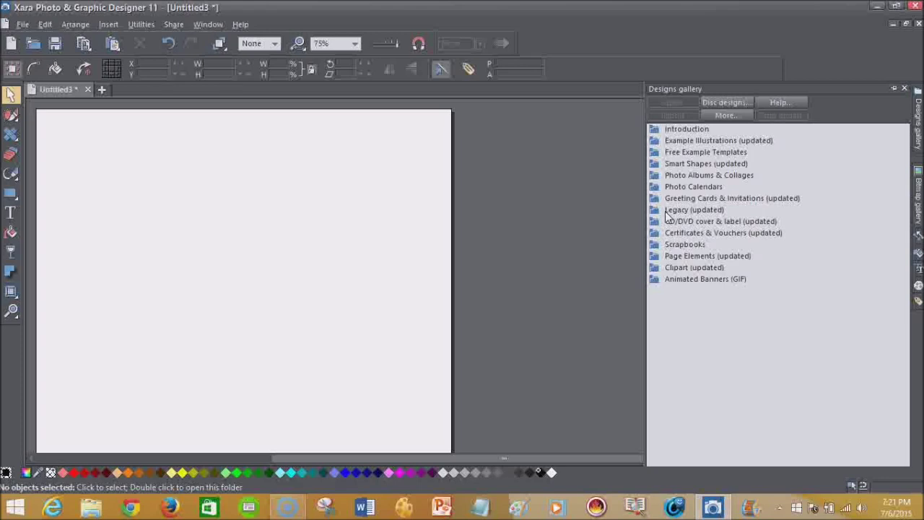
mouse_move(653, 134)
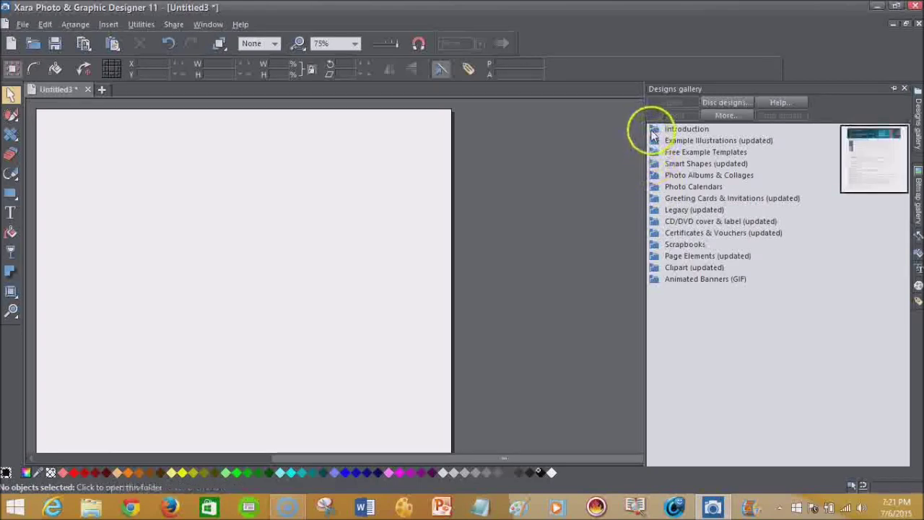
click(654, 135)
click(653, 131)
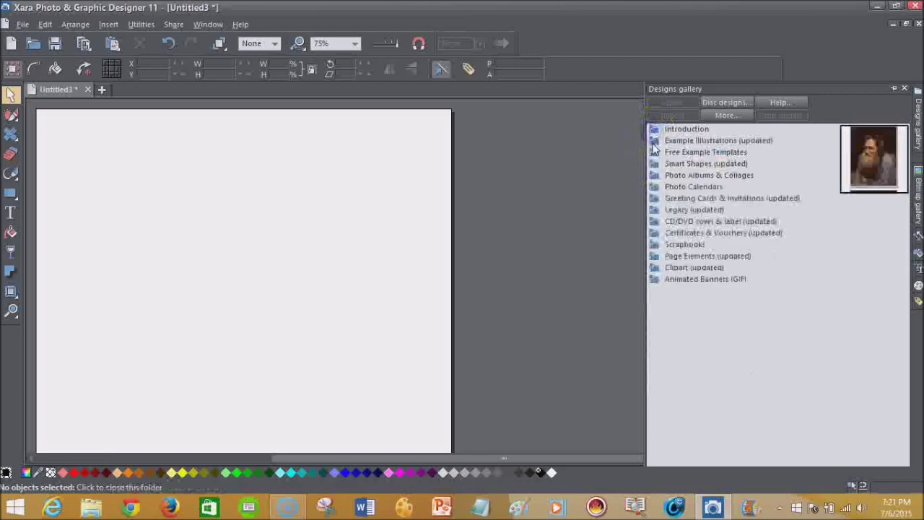
click(653, 144)
click(652, 145)
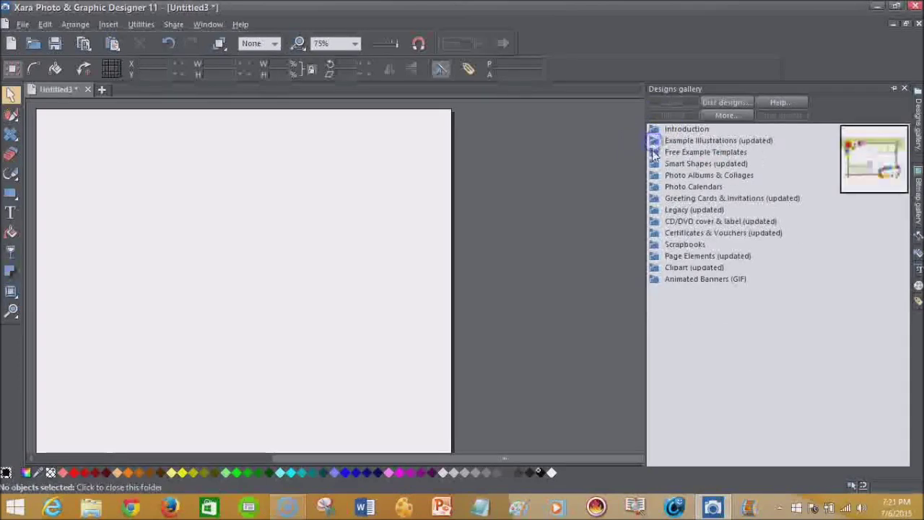
click(653, 152)
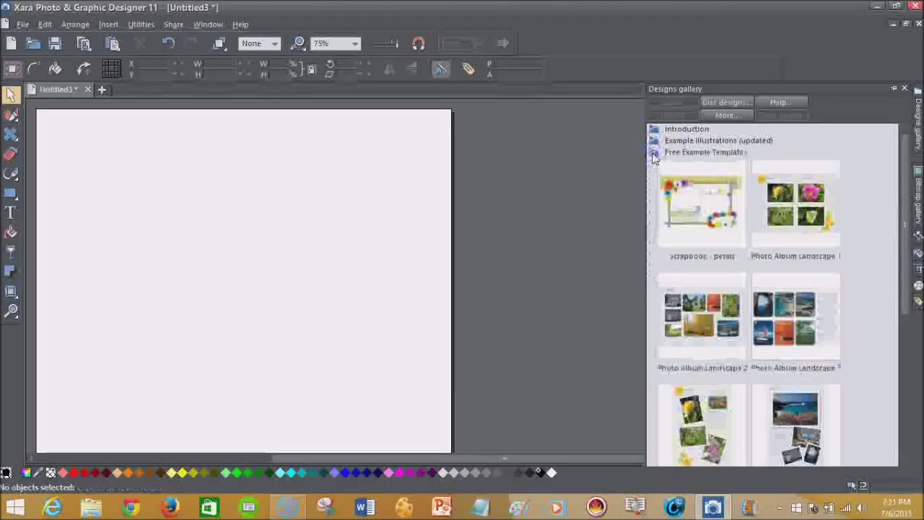
click(653, 153)
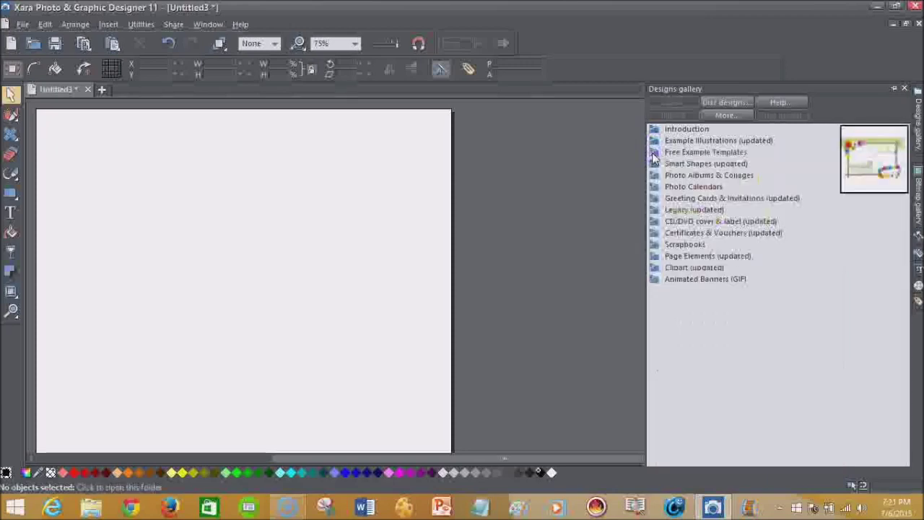
Step: Preview the Smart Shapes, Photo Calendars and Greeting Cards designs, then return to the Page & Layer Gallery
click(654, 164)
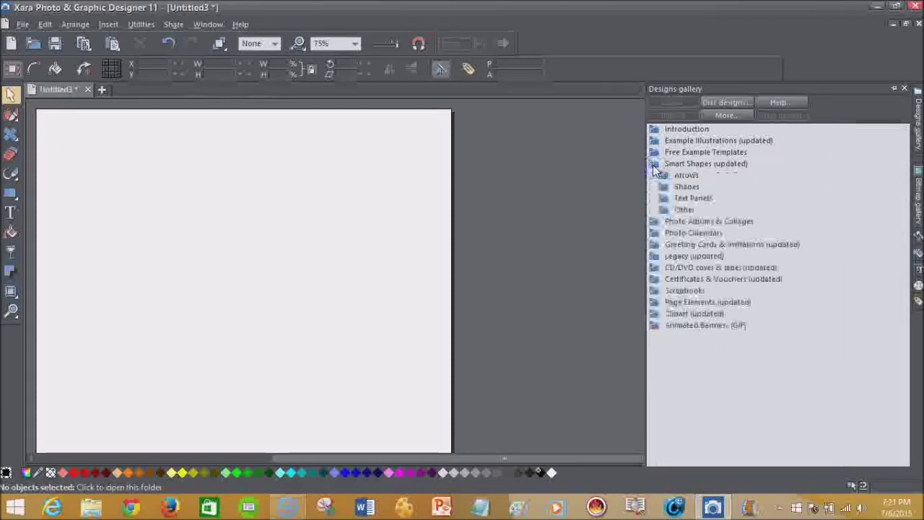
click(662, 187)
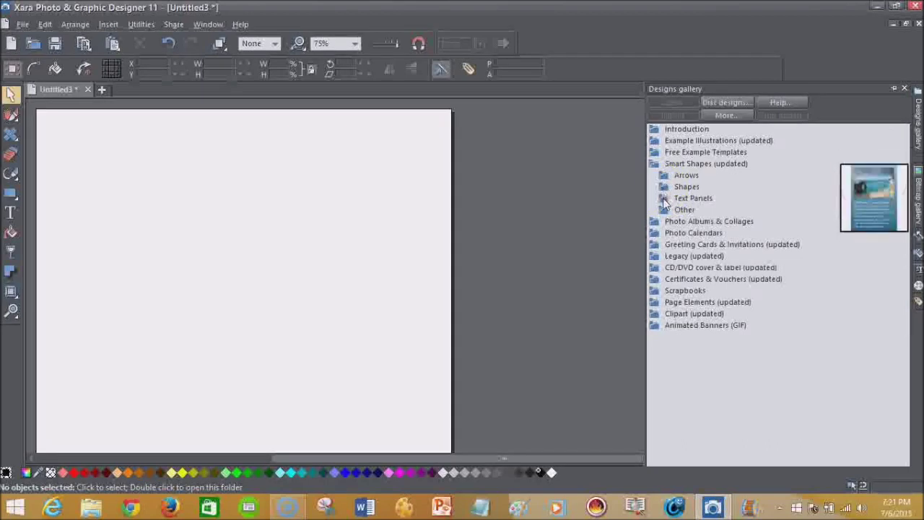
click(664, 210)
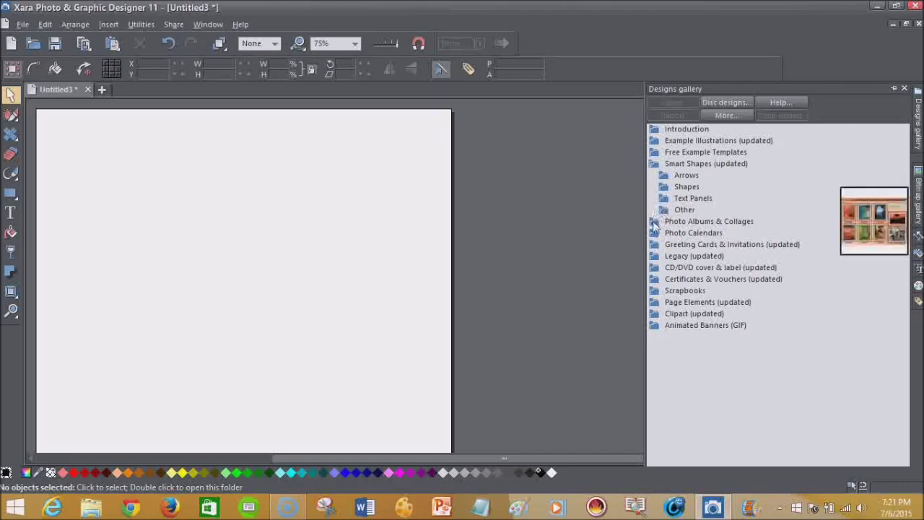
click(654, 233)
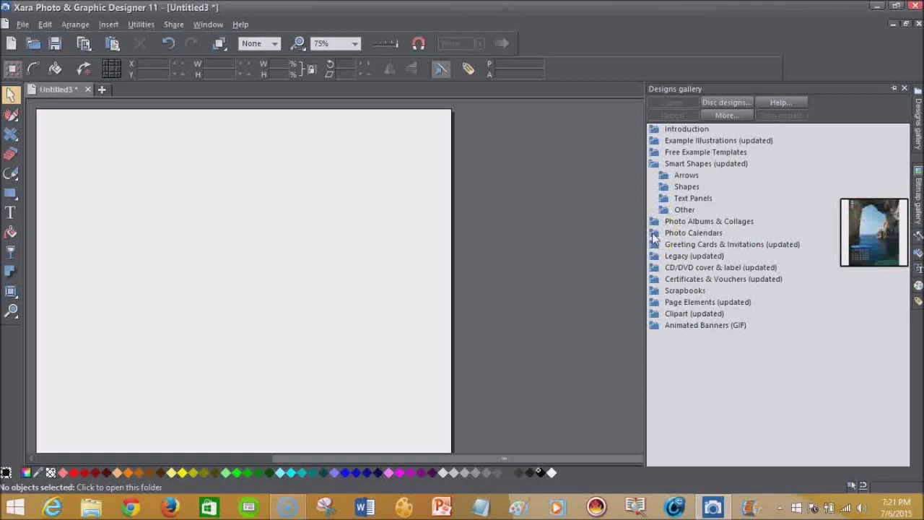
click(653, 244)
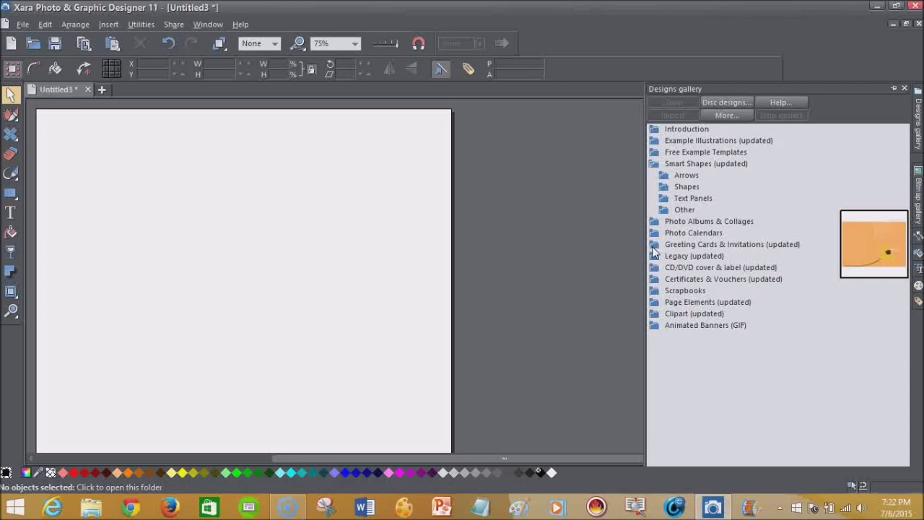
key(F10)
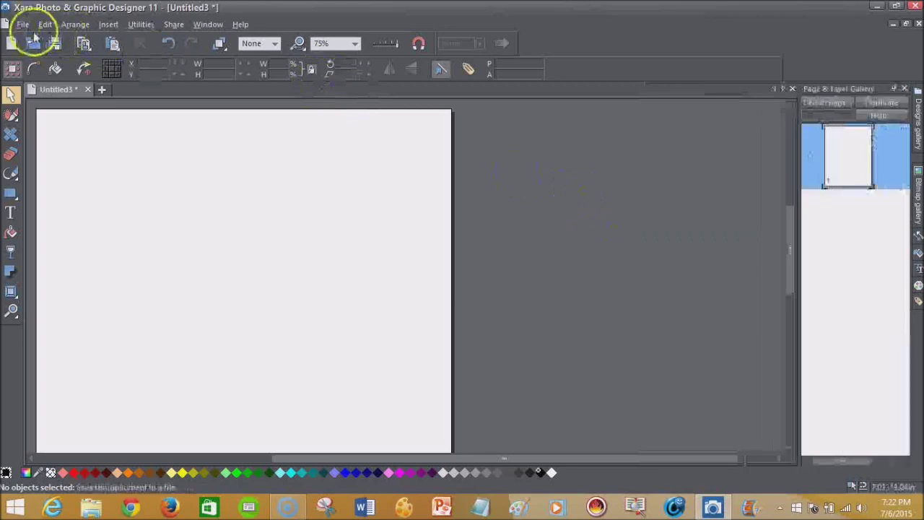
Step: Import nature-wallpaper-excusive-hd-wallpapers.jpg from the Downloads folder
click(22, 23)
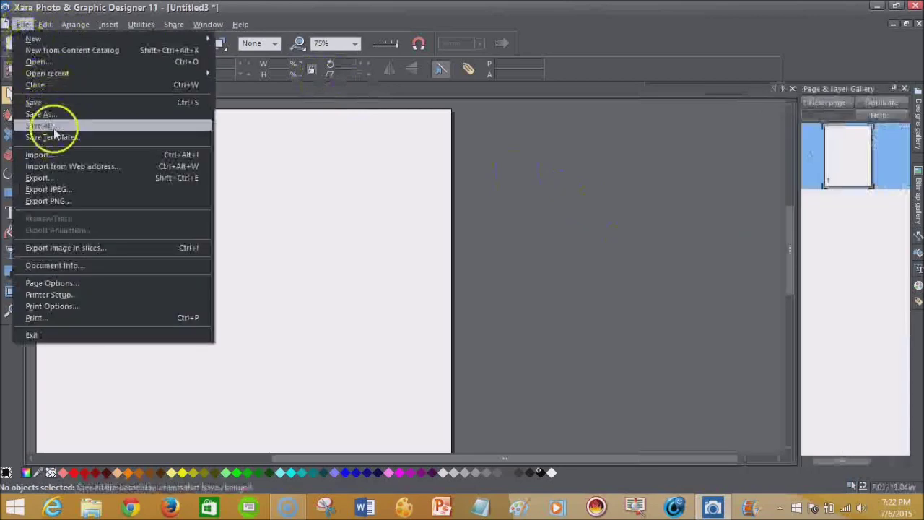
click(54, 154)
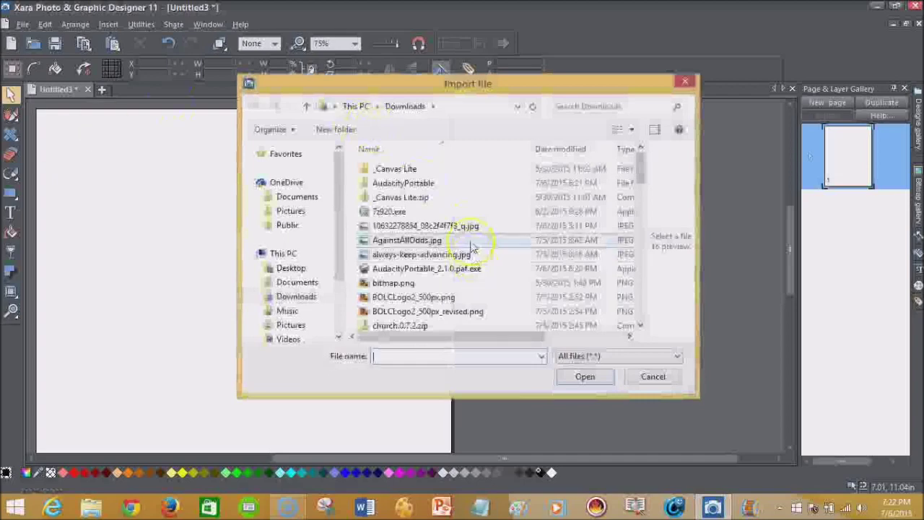
click(462, 226)
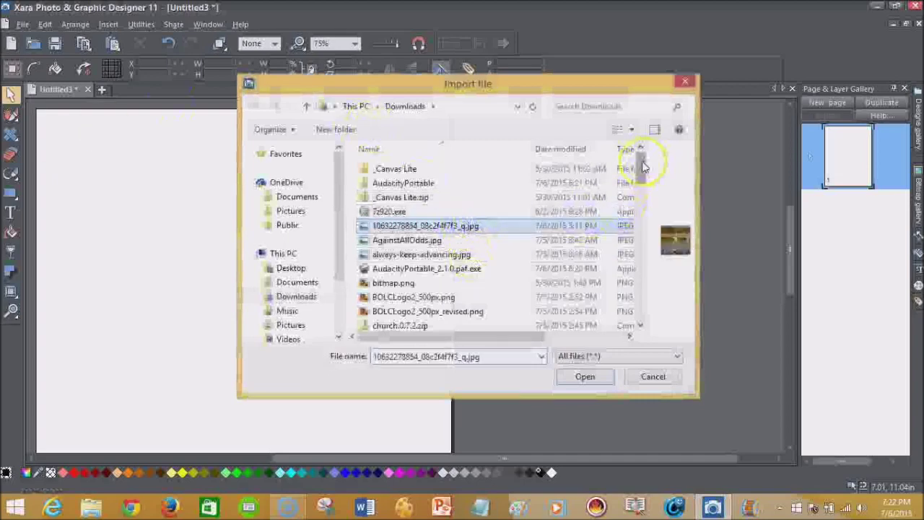
drag(643, 166, 639, 251)
click(404, 274)
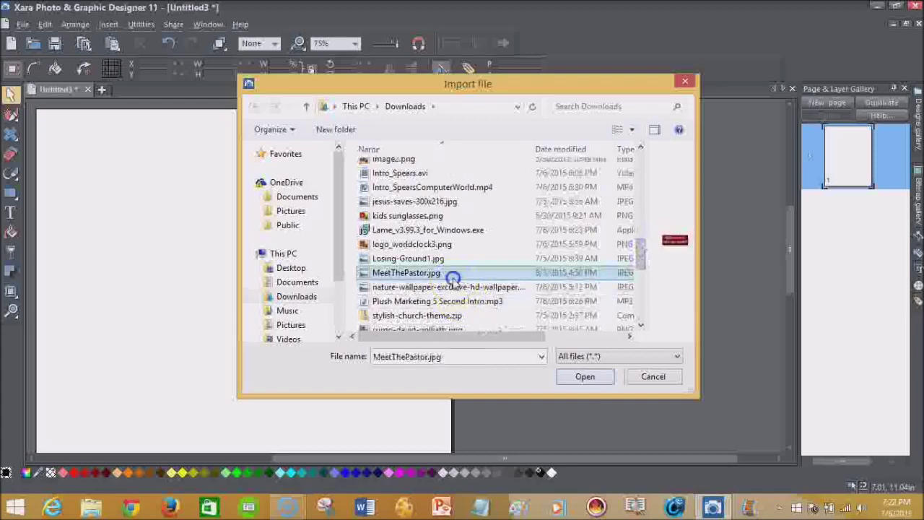
click(454, 287)
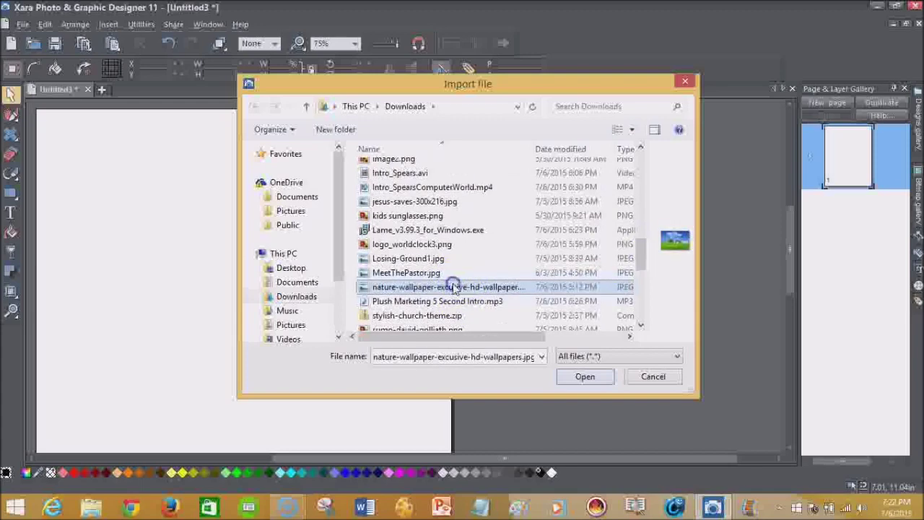
double_click(454, 287)
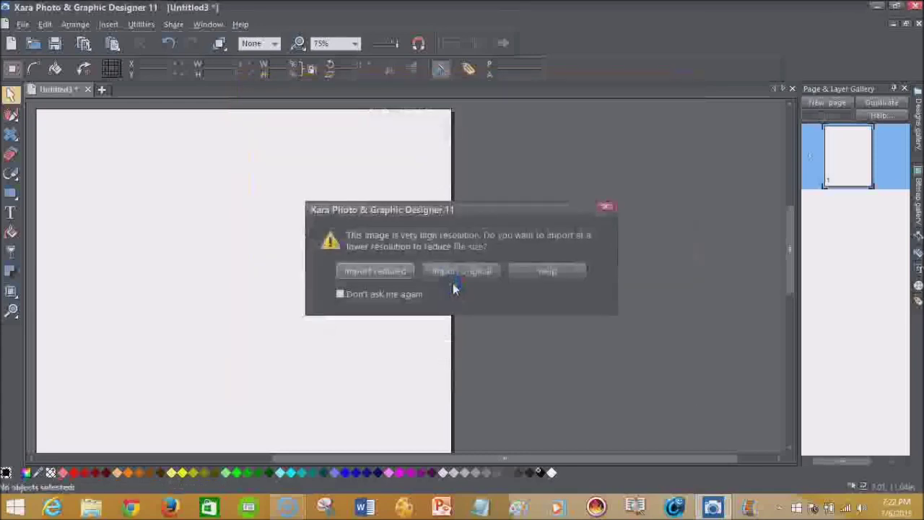
Step: Place the landscape photo at full resolution, moved up-left and enlarged to cover most of the page
click(404, 269)
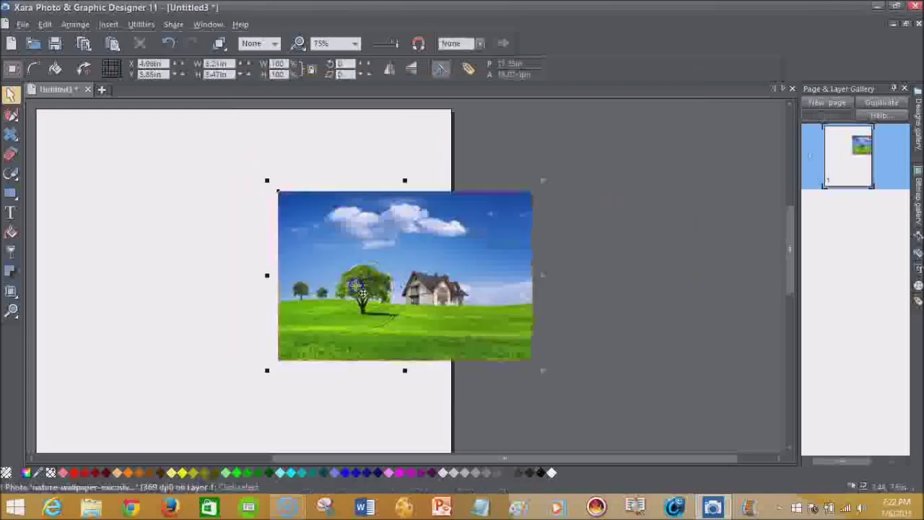
drag(404, 280, 291, 254)
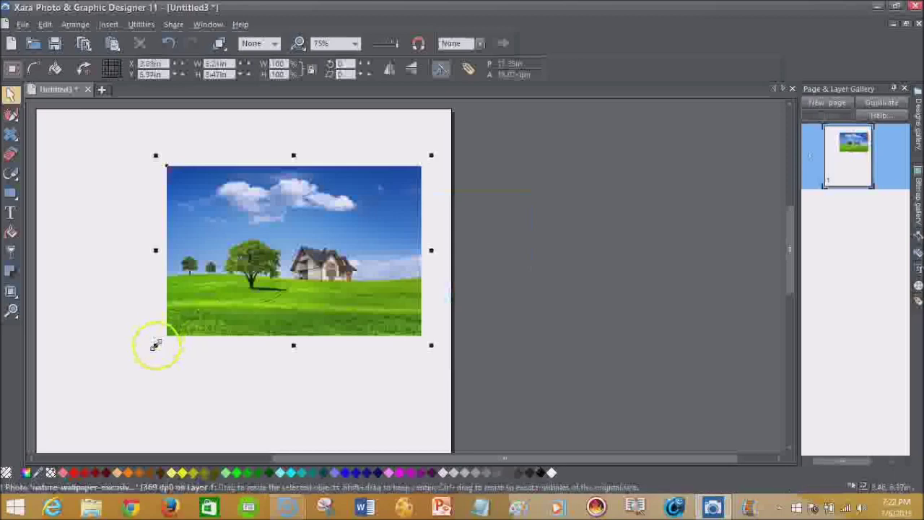
drag(155, 346, 84, 397)
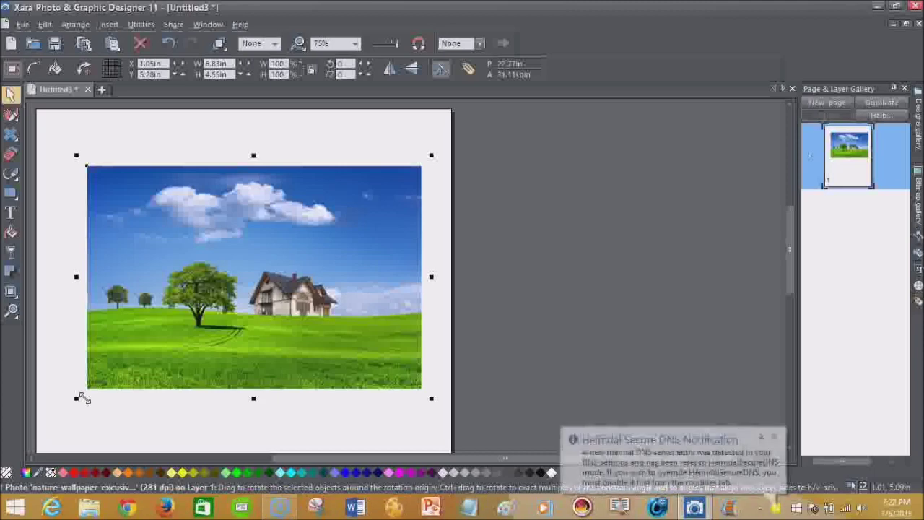
click(774, 438)
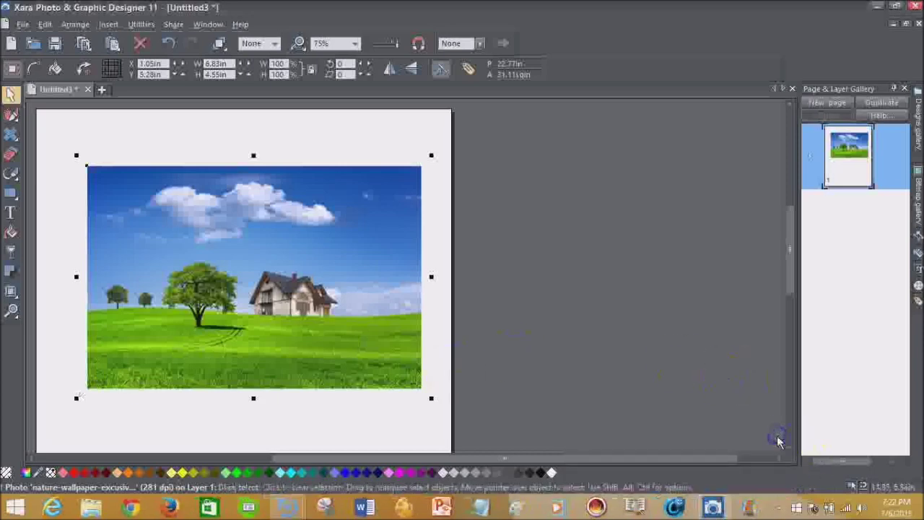
click(244, 249)
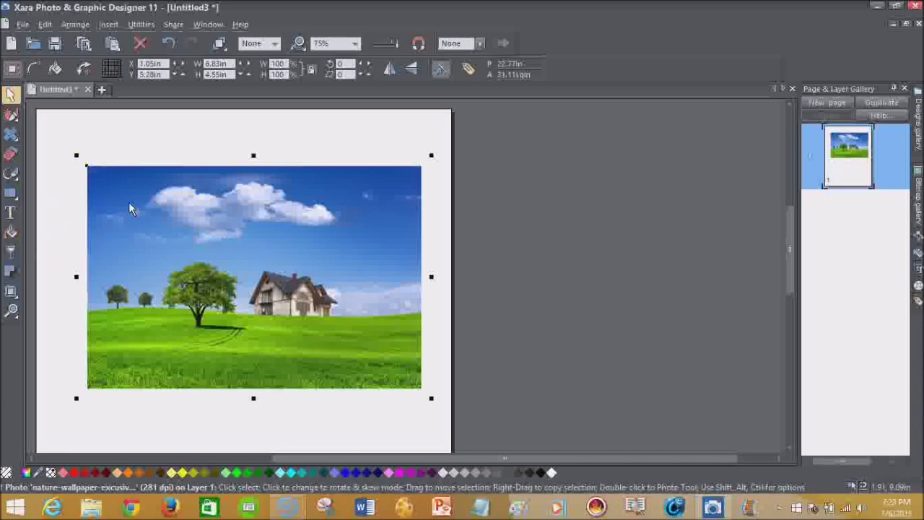
click(11, 137)
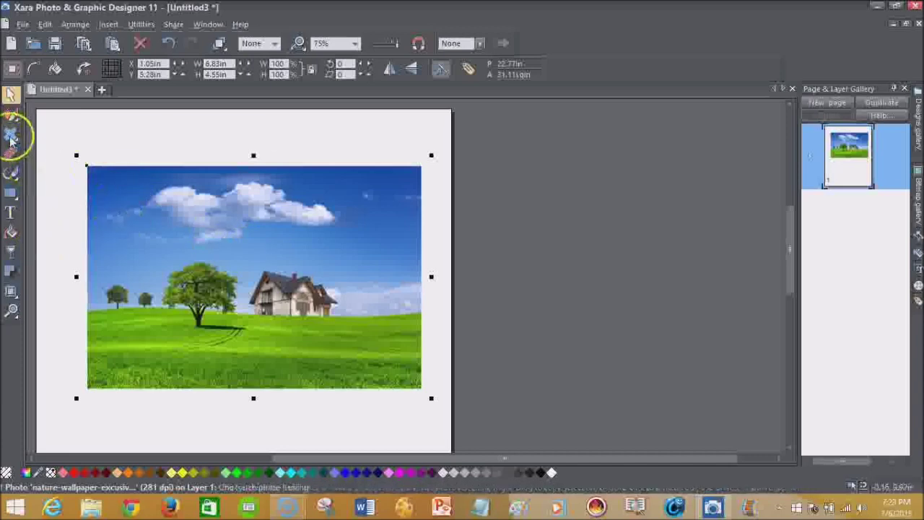
click(102, 135)
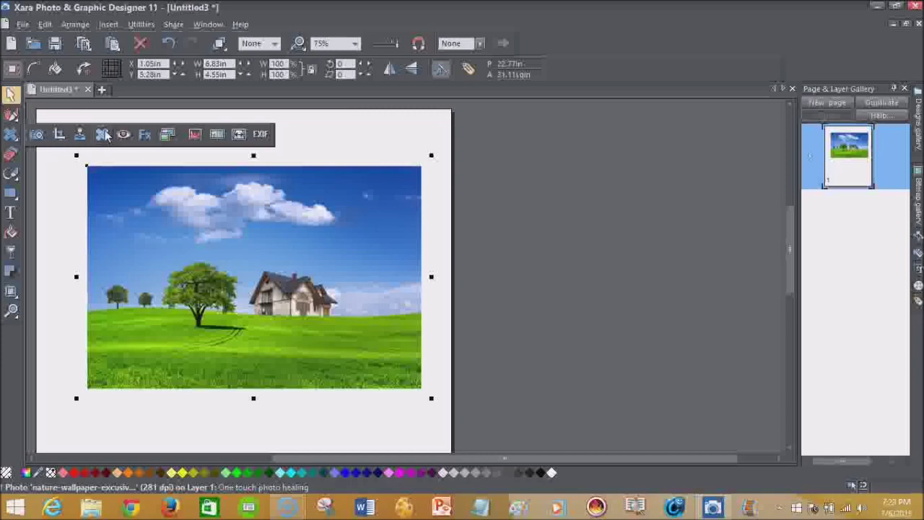
click(11, 114)
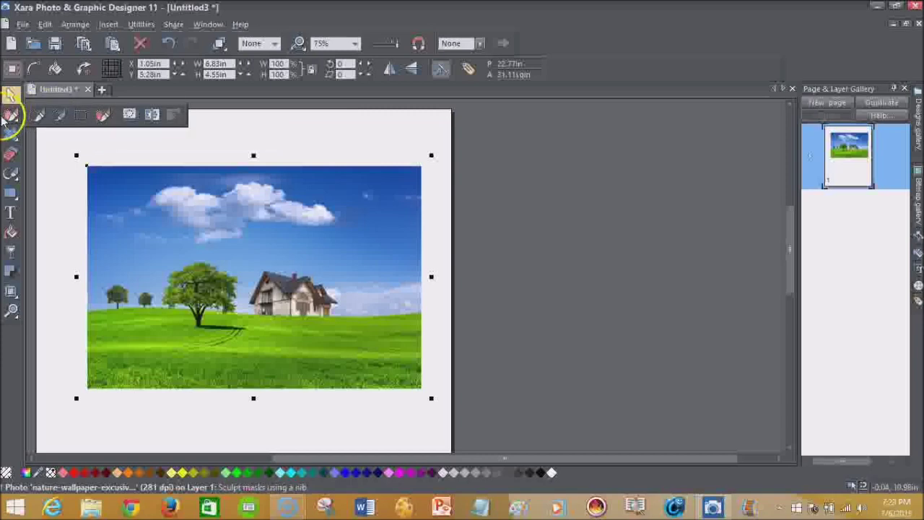
click(103, 117)
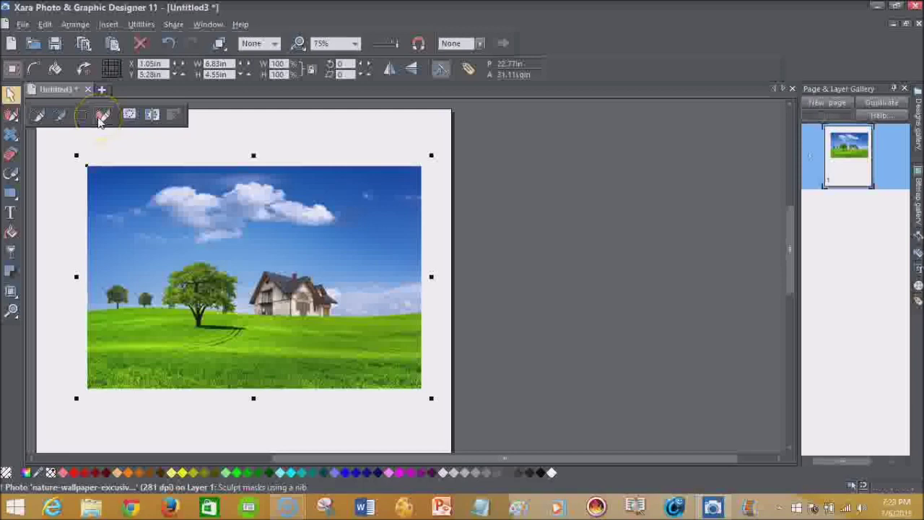
click(208, 231)
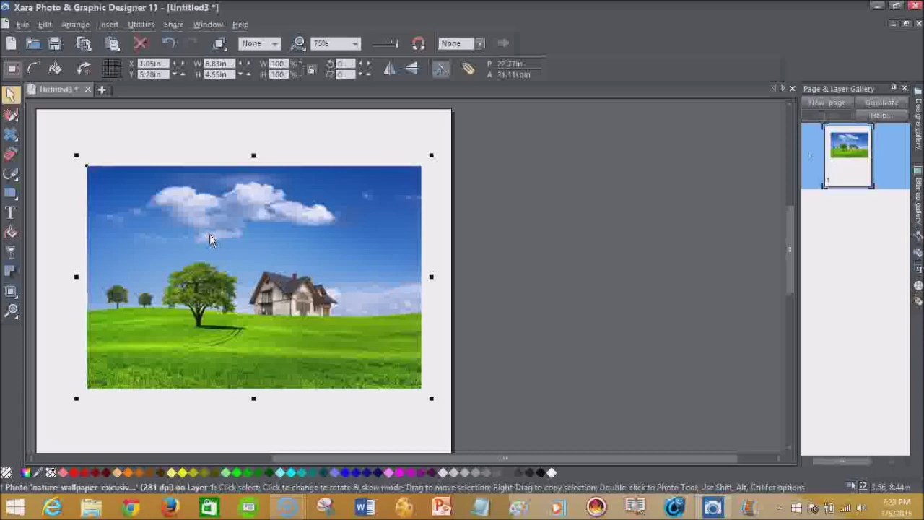
click(212, 241)
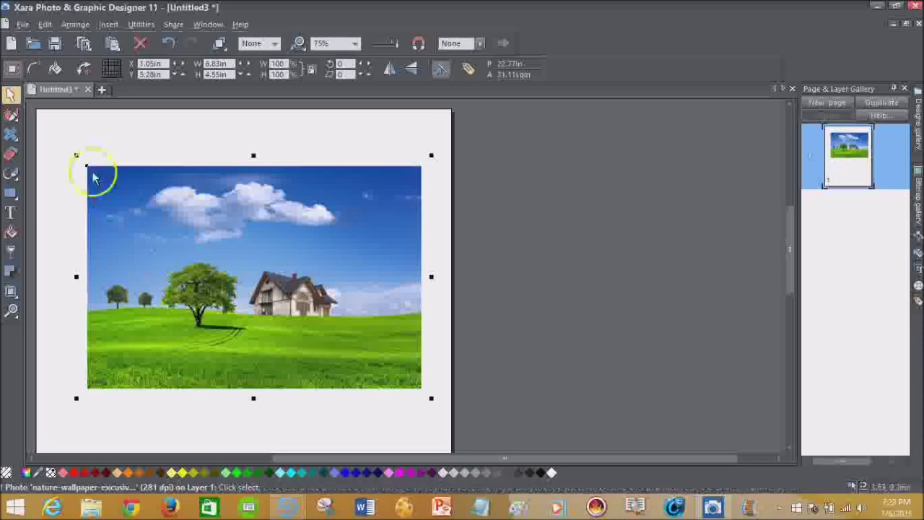
mouse_move(11, 296)
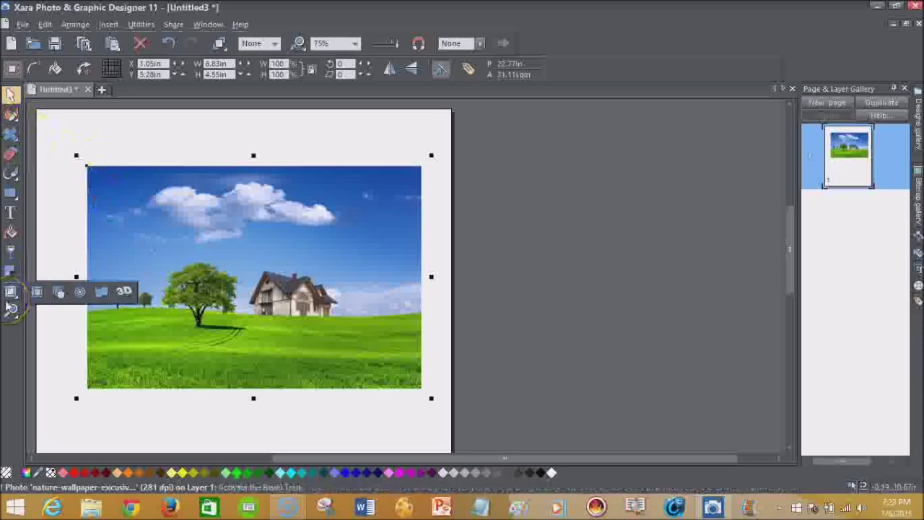
mouse_move(16, 118)
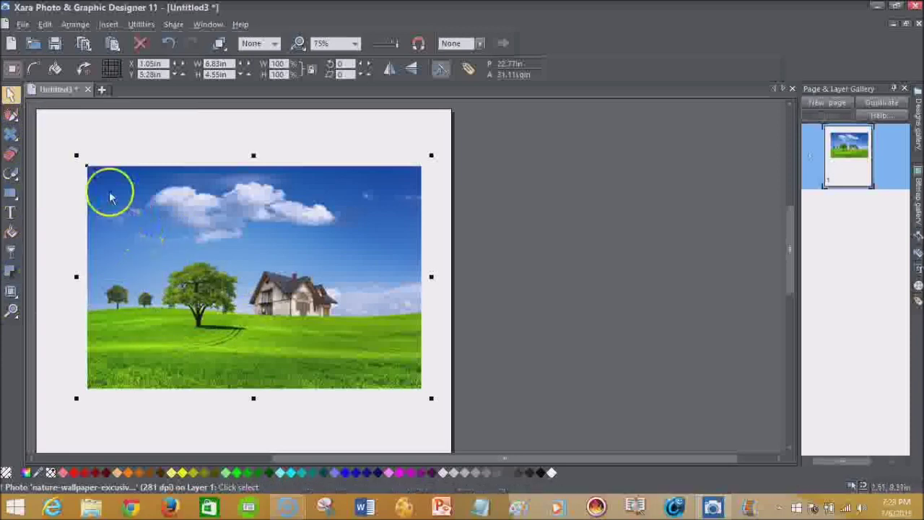
Step: Heal out the large tree beside the house with One touch photo healing
click(11, 136)
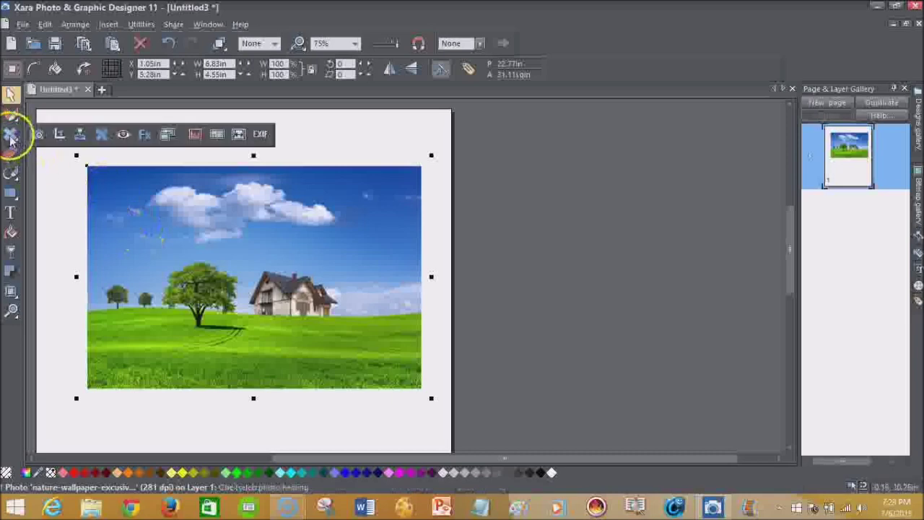
click(10, 137)
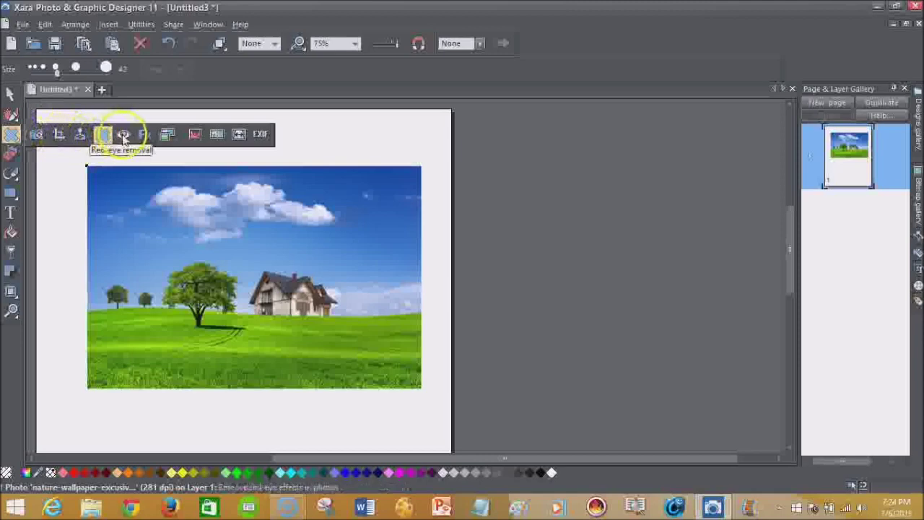
drag(217, 244, 194, 251)
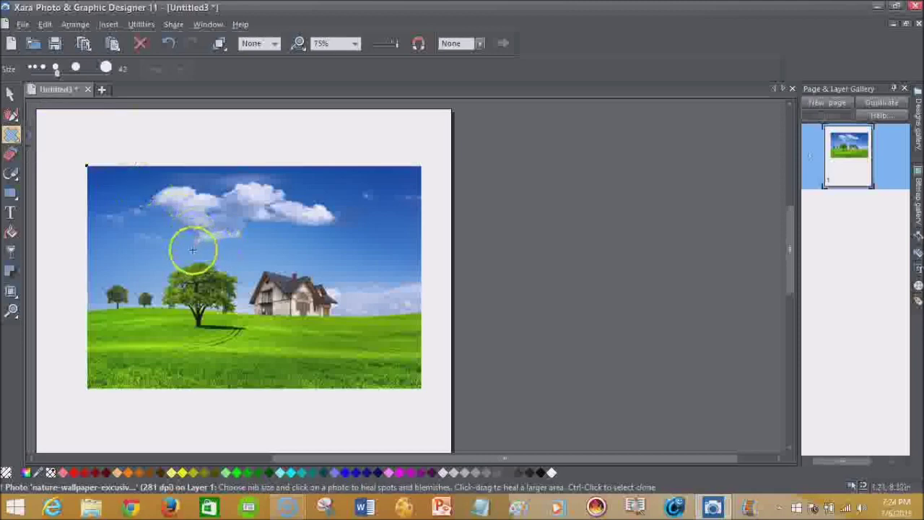
click(185, 266)
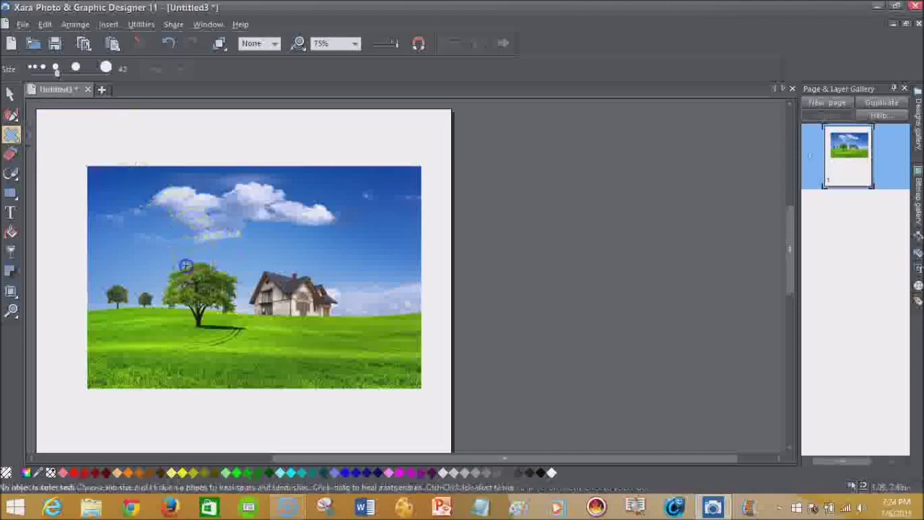
mouse_move(186, 265)
mouse_down()
mouse_move(181, 254)
mouse_move(166, 287)
mouse_move(186, 292)
mouse_move(192, 323)
mouse_move(214, 325)
mouse_move(241, 299)
mouse_move(228, 266)
mouse_move(203, 259)
mouse_move(206, 289)
mouse_up()
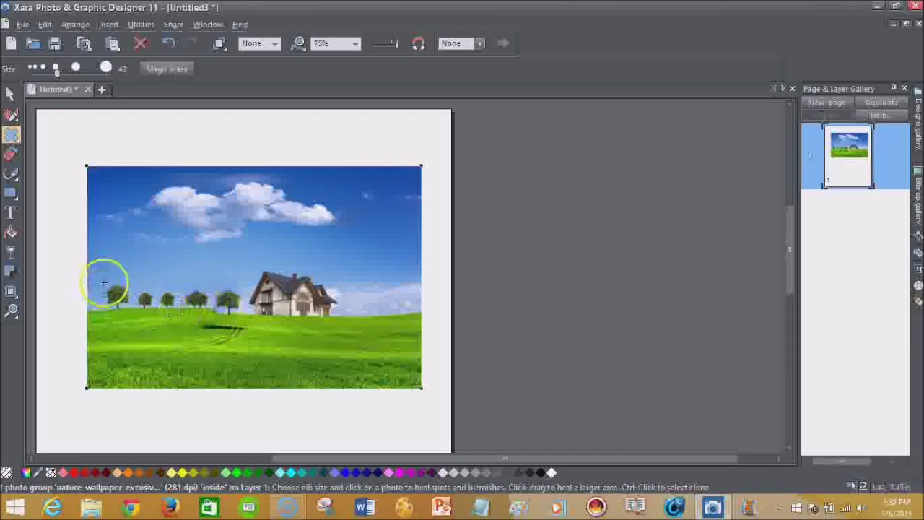
key(Escape)
Step: Magic-erase the small trees and stray houses left of the house, then set nib size 27
drag(106, 284, 235, 294)
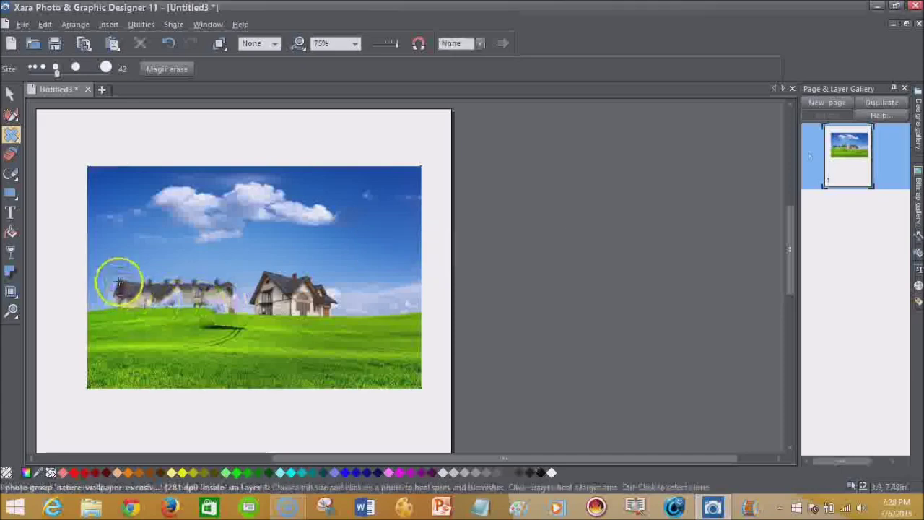
mouse_move(118, 276)
mouse_down()
mouse_move(144, 291)
mouse_move(226, 296)
mouse_up()
click(217, 299)
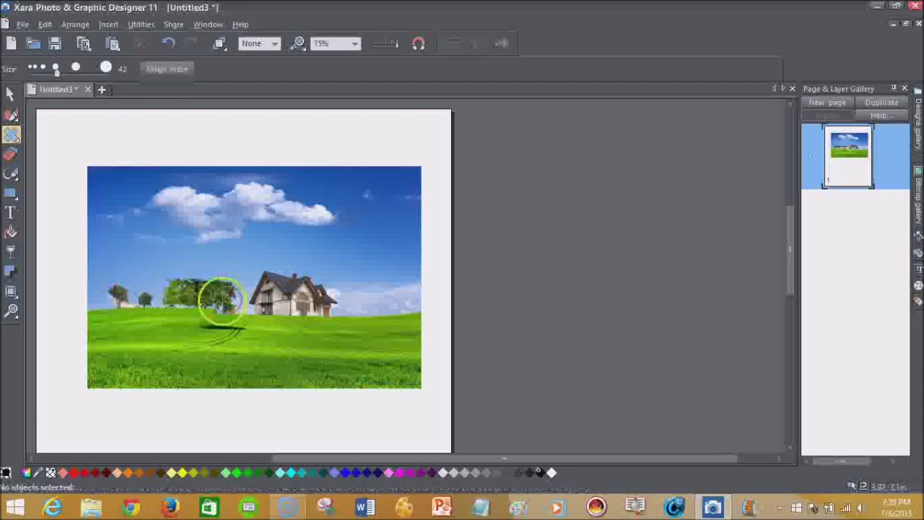
click(103, 302)
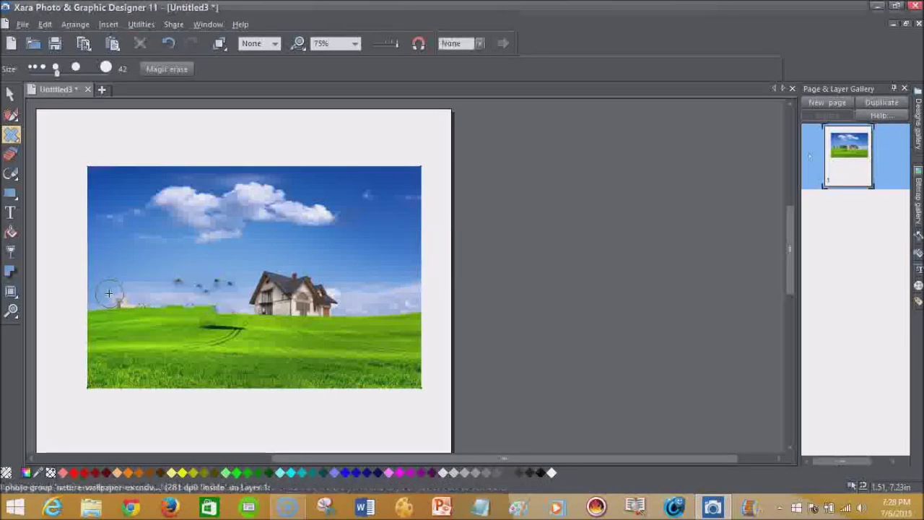
click(130, 280)
click(91, 215)
click(54, 69)
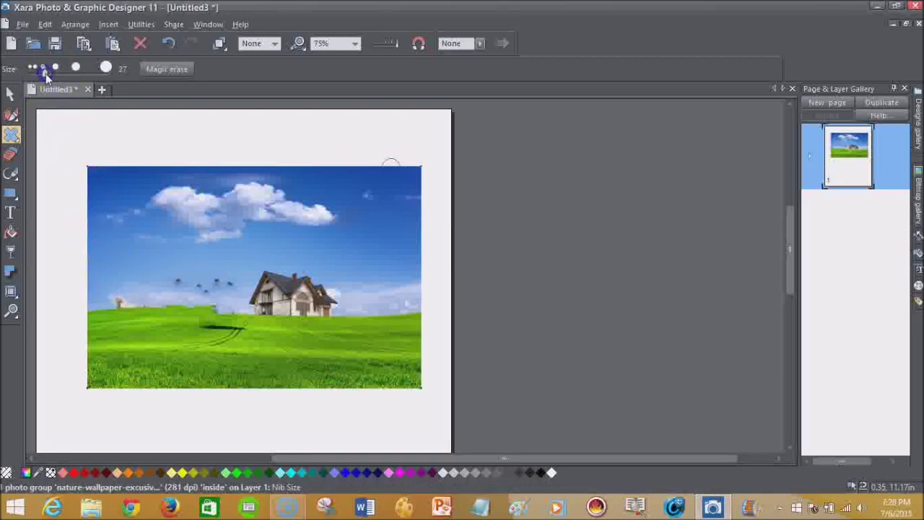
Step: Heal the leftover dark specks and tree shadow on the grass left of the house
mouse_move(114, 296)
mouse_down()
mouse_move(189, 287)
mouse_move(218, 302)
mouse_move(228, 284)
mouse_move(172, 284)
mouse_move(228, 307)
mouse_up()
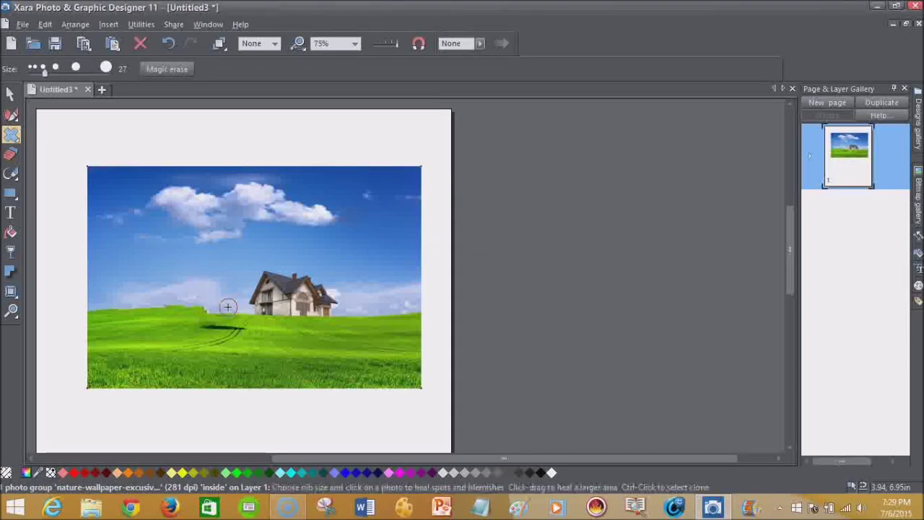
drag(120, 313, 207, 310)
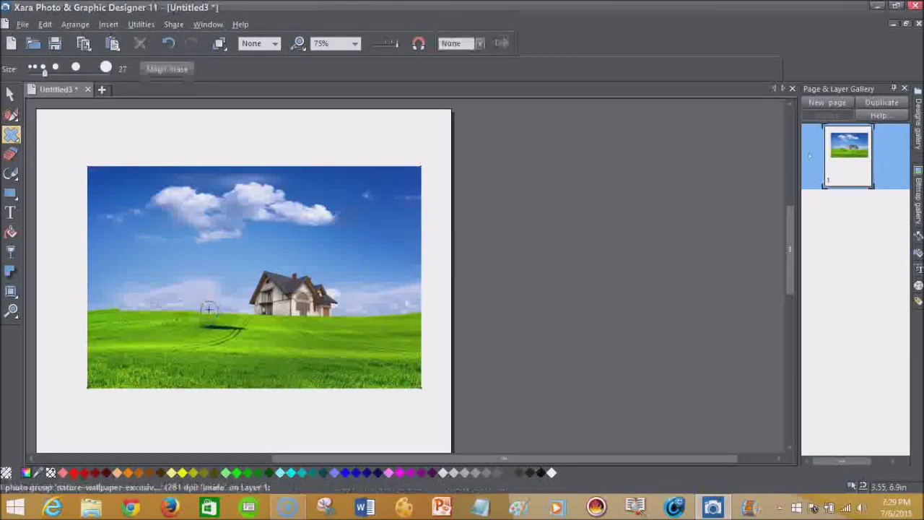
click(323, 374)
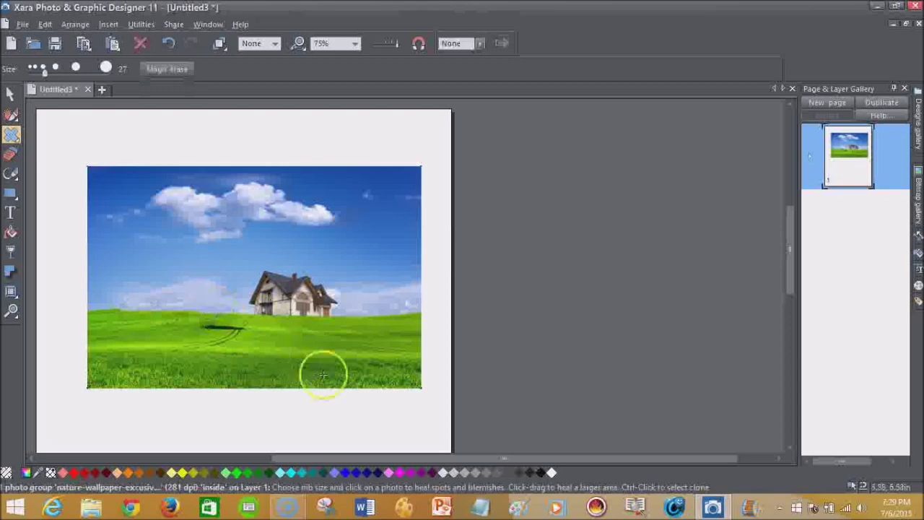
click(182, 311)
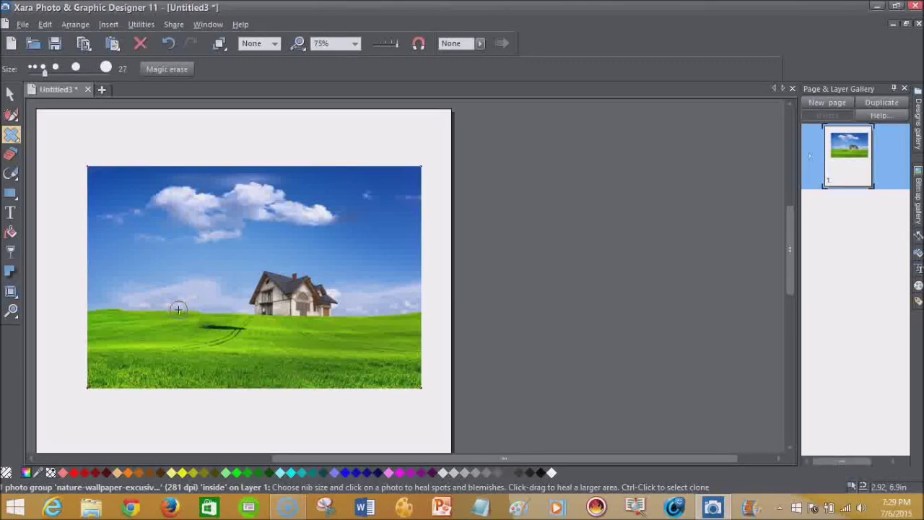
drag(179, 309, 243, 327)
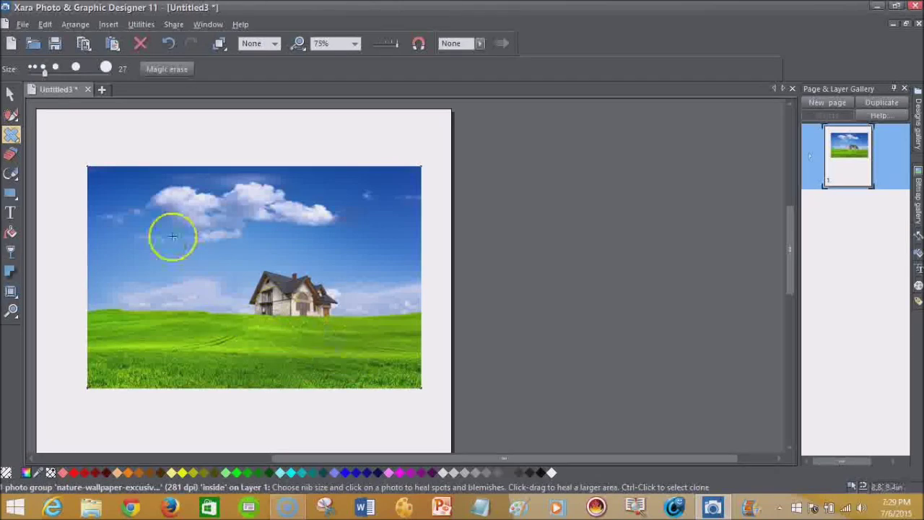
Step: Paint a layer mask over the house using the Shape on layer mask brush
click(11, 134)
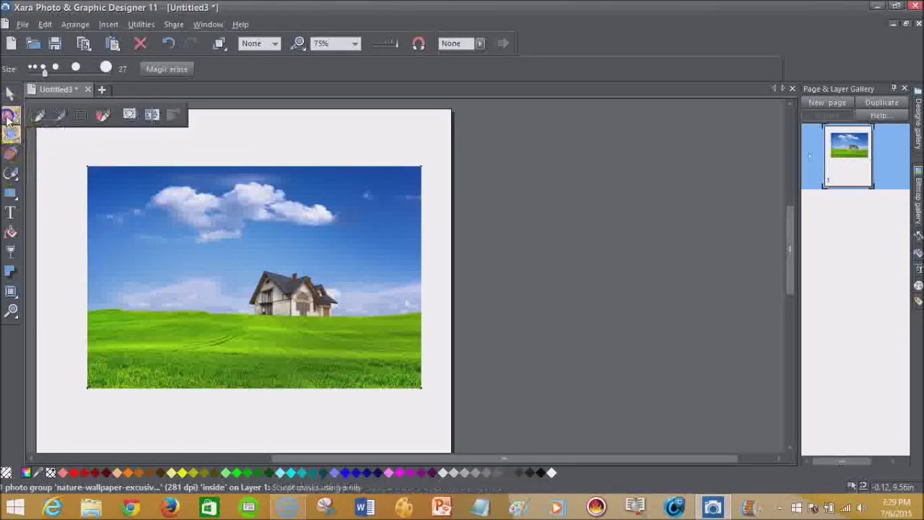
click(102, 116)
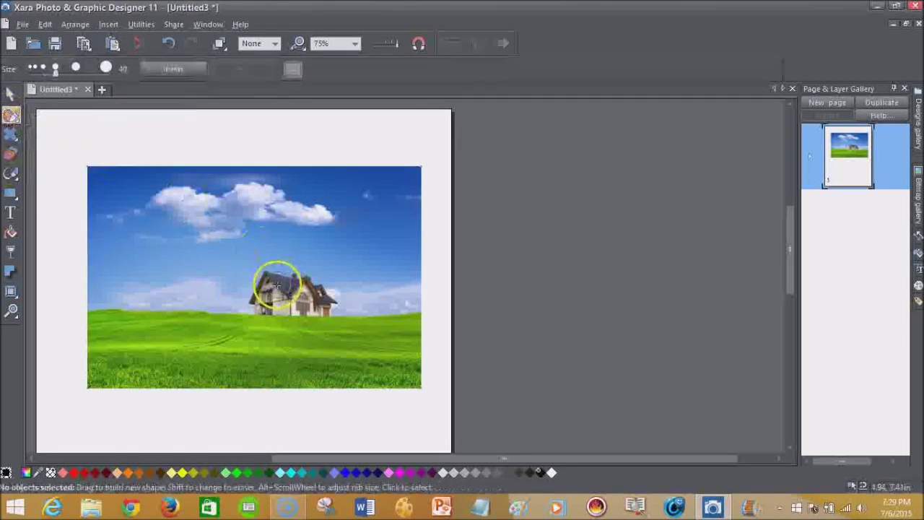
mouse_move(268, 282)
mouse_down()
mouse_move(306, 296)
mouse_move(294, 298)
mouse_up()
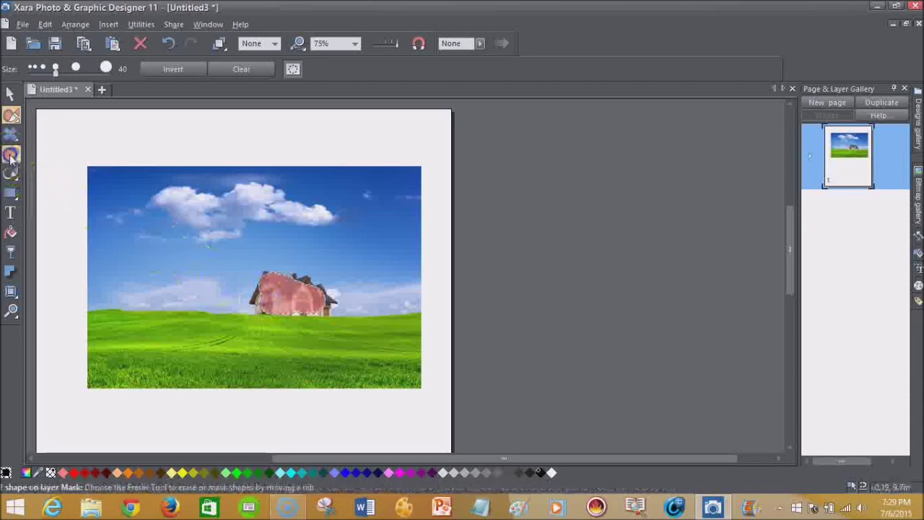
click(11, 153)
Step: Erase the photo's left side, top, right edge and bottom, leaving a small patch around the house
mouse_move(176, 161)
mouse_down()
mouse_move(132, 314)
mouse_move(124, 207)
mouse_move(115, 216)
mouse_move(91, 169)
mouse_move(87, 200)
mouse_move(107, 322)
mouse_move(87, 334)
mouse_move(113, 262)
mouse_move(159, 368)
mouse_move(186, 382)
mouse_move(149, 241)
mouse_move(120, 303)
mouse_move(108, 365)
mouse_move(171, 392)
mouse_move(185, 371)
mouse_move(142, 383)
mouse_move(156, 183)
mouse_move(241, 194)
mouse_move(180, 171)
mouse_move(262, 180)
mouse_move(327, 167)
mouse_move(268, 173)
mouse_move(244, 151)
mouse_move(340, 189)
mouse_move(429, 190)
mouse_move(409, 157)
mouse_move(306, 156)
mouse_move(258, 196)
mouse_up()
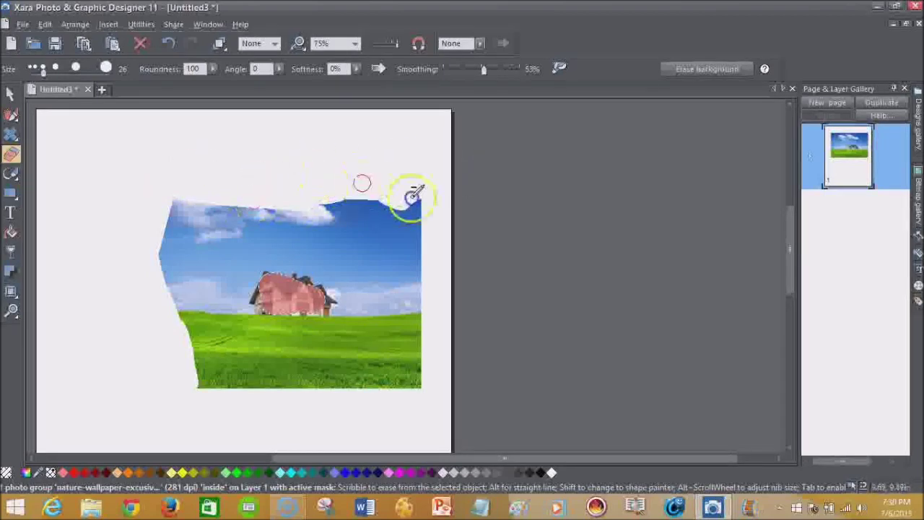
mouse_move(413, 195)
mouse_down()
mouse_move(414, 182)
mouse_move(425, 347)
mouse_move(412, 439)
mouse_move(406, 388)
mouse_move(417, 344)
mouse_move(392, 268)
mouse_move(385, 117)
mouse_up()
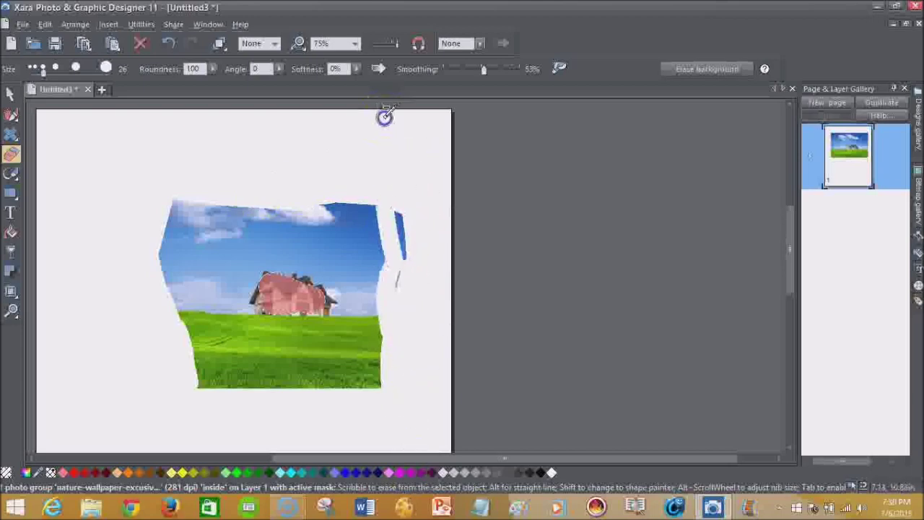
mouse_move(397, 272)
mouse_down()
mouse_move(361, 185)
mouse_move(351, 221)
mouse_move(133, 223)
mouse_move(329, 201)
mouse_move(145, 192)
mouse_move(223, 194)
mouse_move(115, 235)
mouse_move(237, 206)
mouse_up()
mouse_move(421, 190)
mouse_down()
mouse_move(340, 217)
mouse_move(378, 208)
mouse_move(357, 211)
mouse_move(390, 285)
mouse_move(384, 310)
mouse_move(396, 387)
mouse_move(361, 441)
mouse_up()
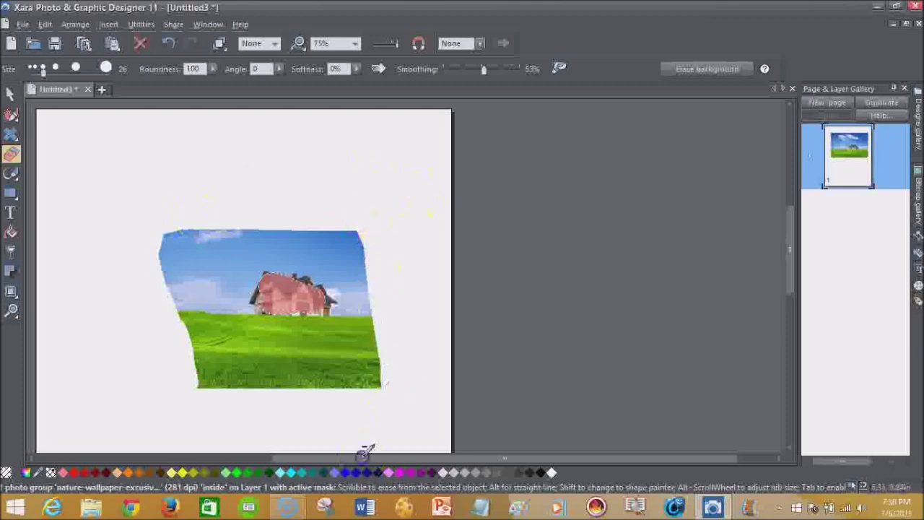
drag(377, 390, 368, 385)
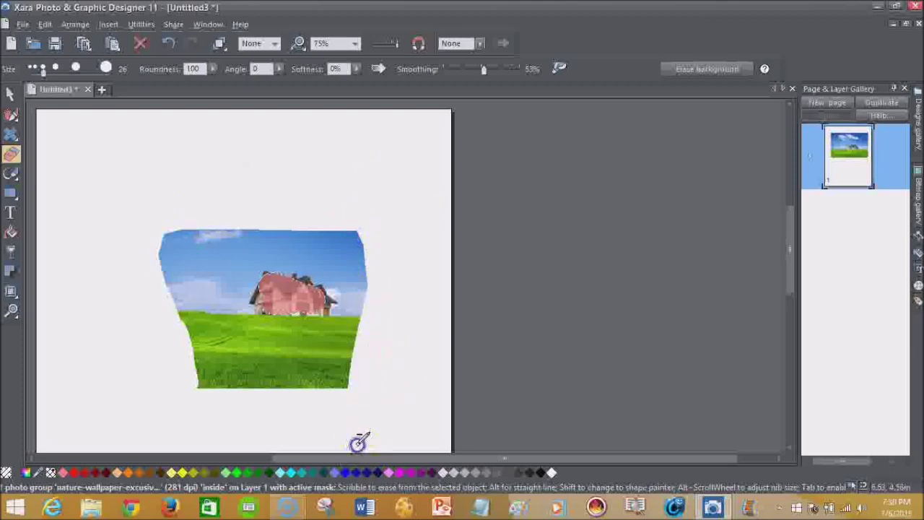
mouse_move(366, 373)
mouse_down()
mouse_move(274, 409)
mouse_move(190, 357)
mouse_move(141, 238)
mouse_move(178, 294)
mouse_move(207, 314)
mouse_move(190, 243)
mouse_move(241, 440)
mouse_move(233, 452)
mouse_move(189, 289)
mouse_move(283, 397)
mouse_move(202, 372)
mouse_move(229, 361)
mouse_up()
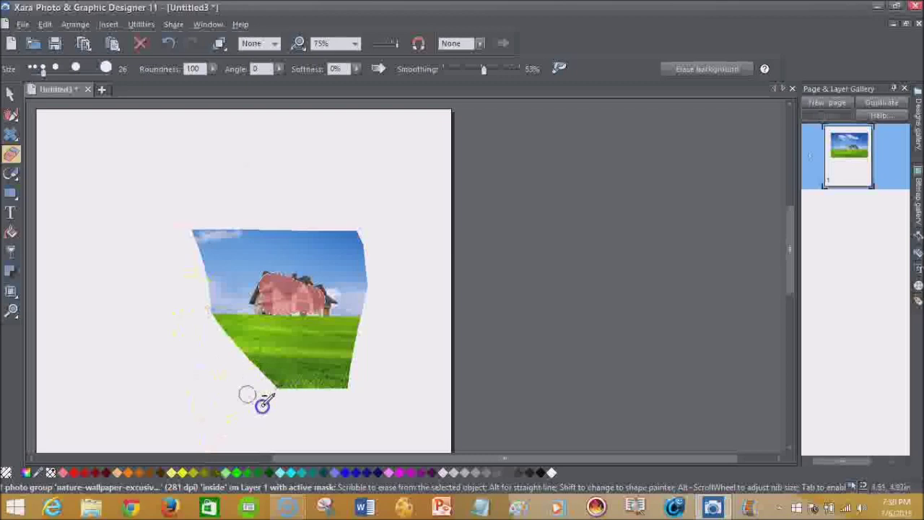
mouse_move(264, 402)
mouse_down()
mouse_move(362, 392)
mouse_move(315, 381)
mouse_move(240, 400)
mouse_move(349, 388)
mouse_move(275, 372)
mouse_move(309, 364)
mouse_move(388, 381)
mouse_up()
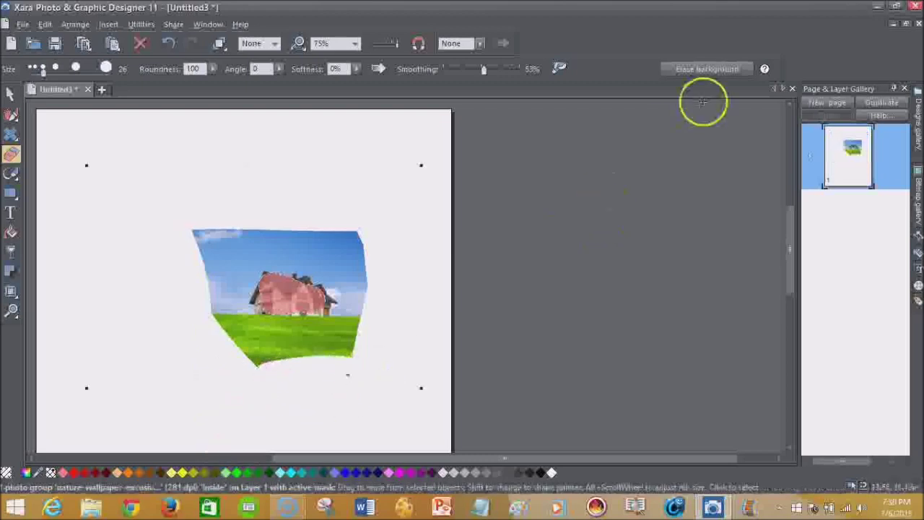
Step: Erase the background around the house, set eraser size 16, and rub away leftover sky above it
click(699, 69)
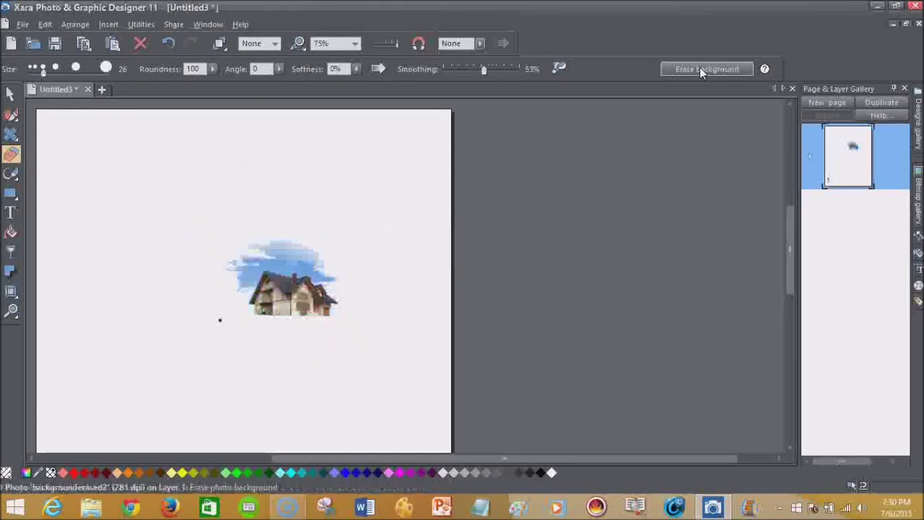
drag(77, 79, 36, 69)
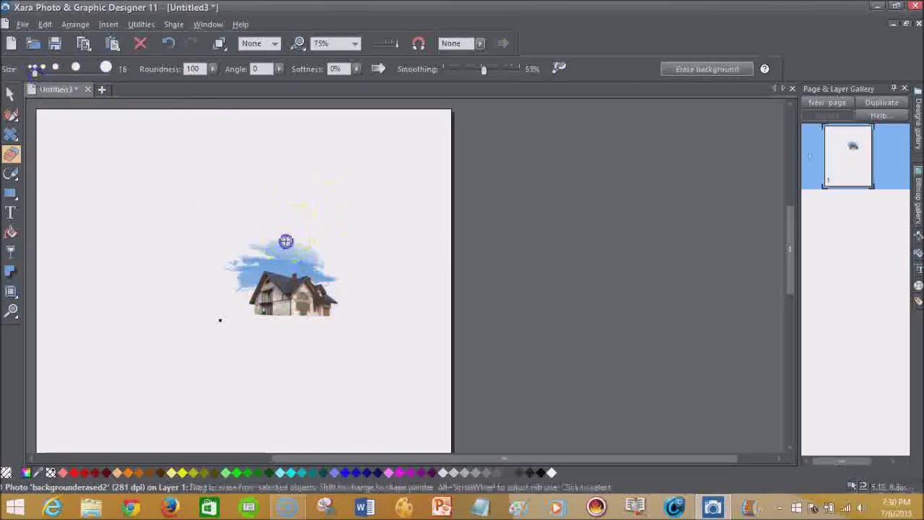
mouse_move(286, 240)
mouse_down()
mouse_move(337, 228)
mouse_move(259, 218)
mouse_move(322, 252)
mouse_move(256, 227)
mouse_move(316, 237)
mouse_move(264, 240)
mouse_move(241, 272)
mouse_up()
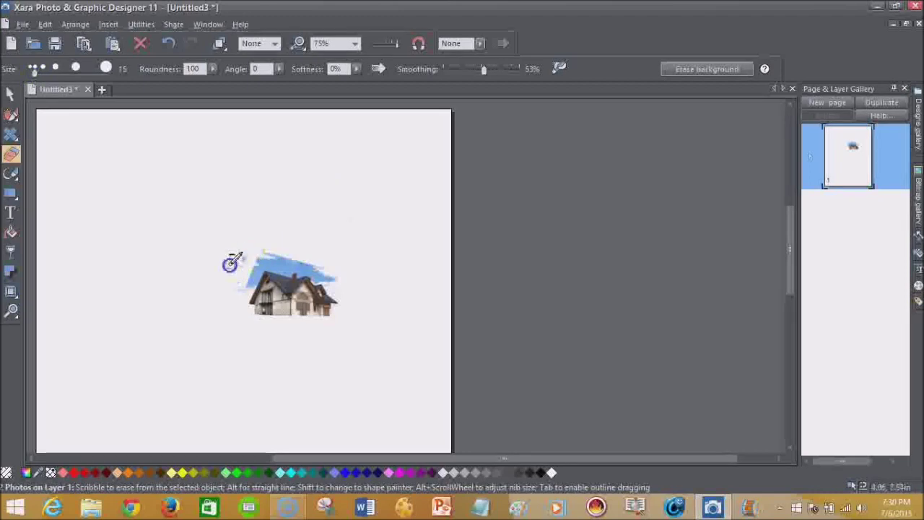
click(13, 118)
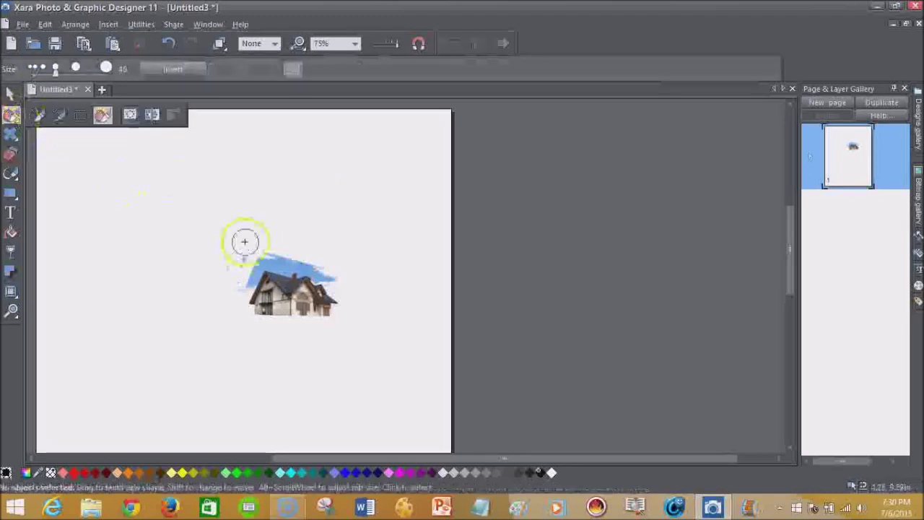
Step: Repaint the keep mask over the house, erase the background again, and erase the leftover sky streak
mouse_move(243, 241)
mouse_down()
mouse_move(254, 274)
mouse_move(295, 299)
mouse_up()
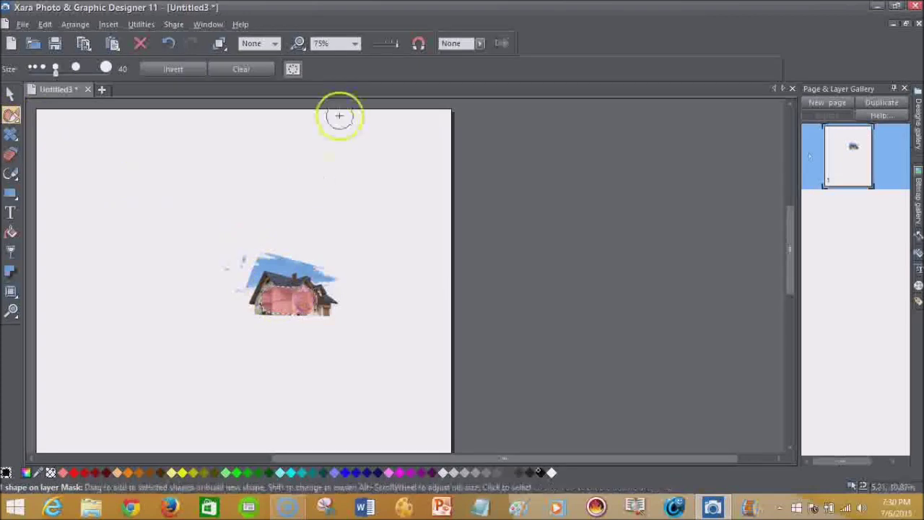
click(12, 181)
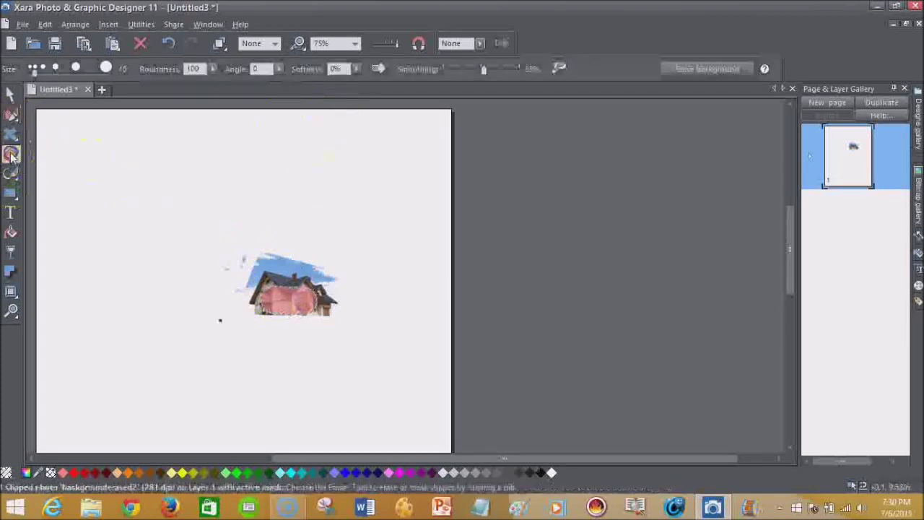
click(685, 69)
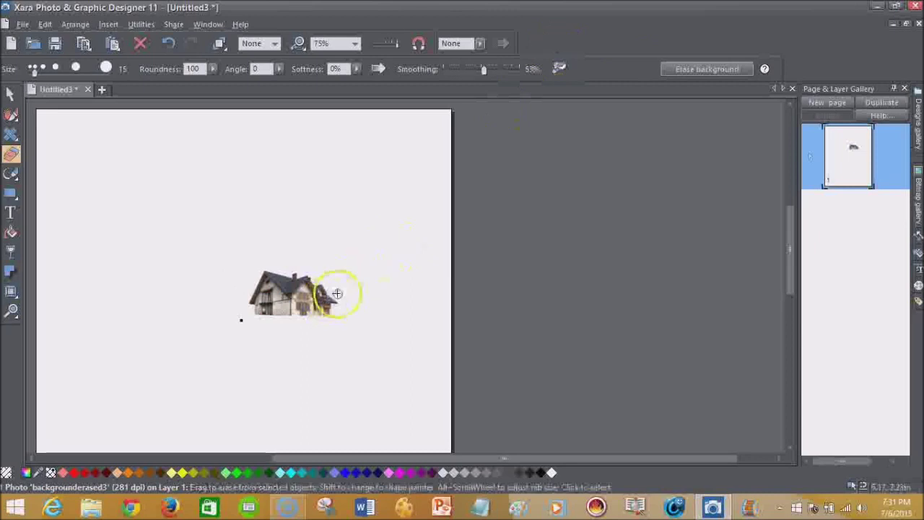
drag(340, 282, 340, 287)
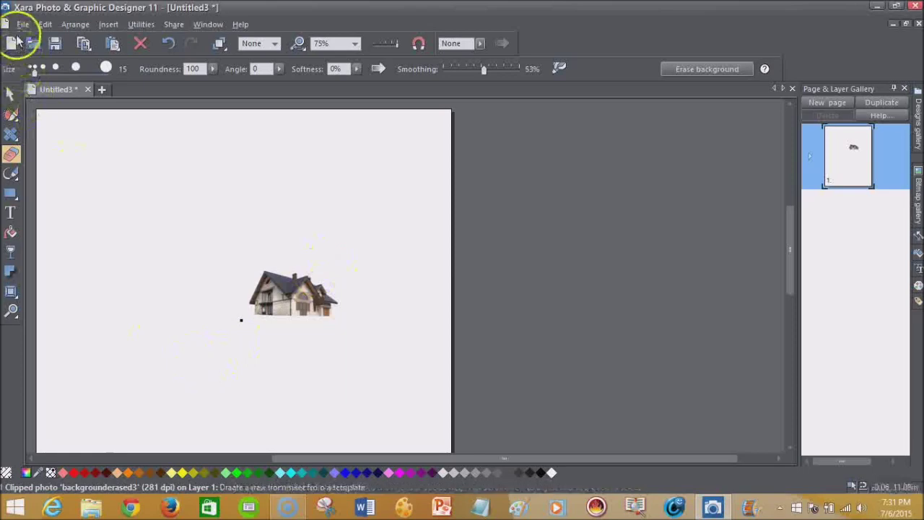
click(23, 24)
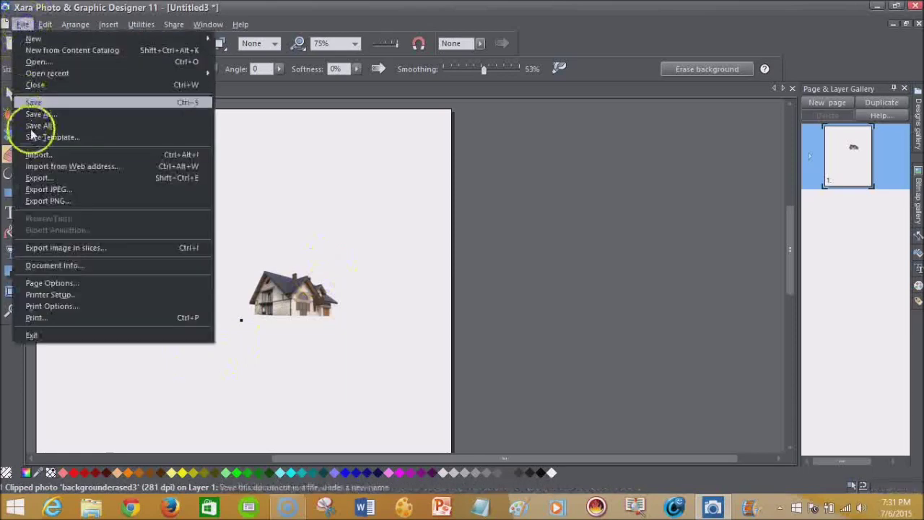
Step: Import HD-Wallpaper-Nature.jpg from the Downloads folder onto the page
click(39, 160)
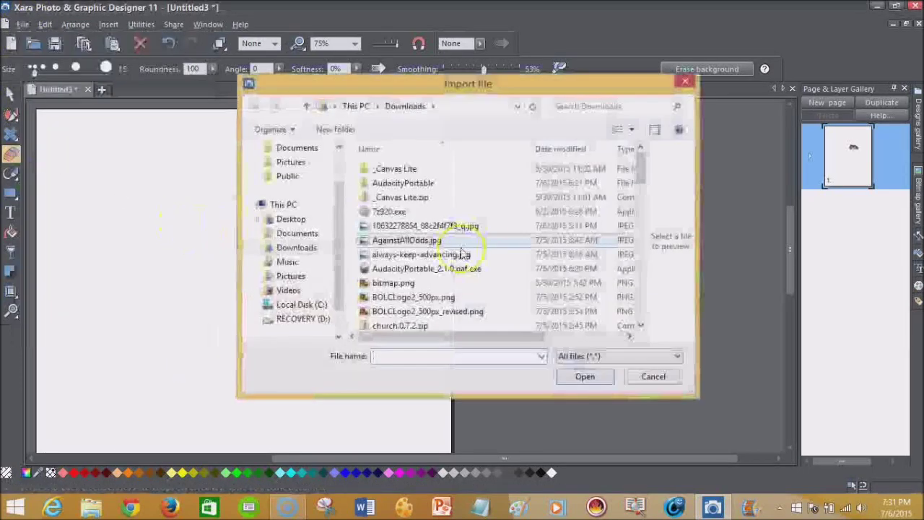
drag(638, 179, 646, 220)
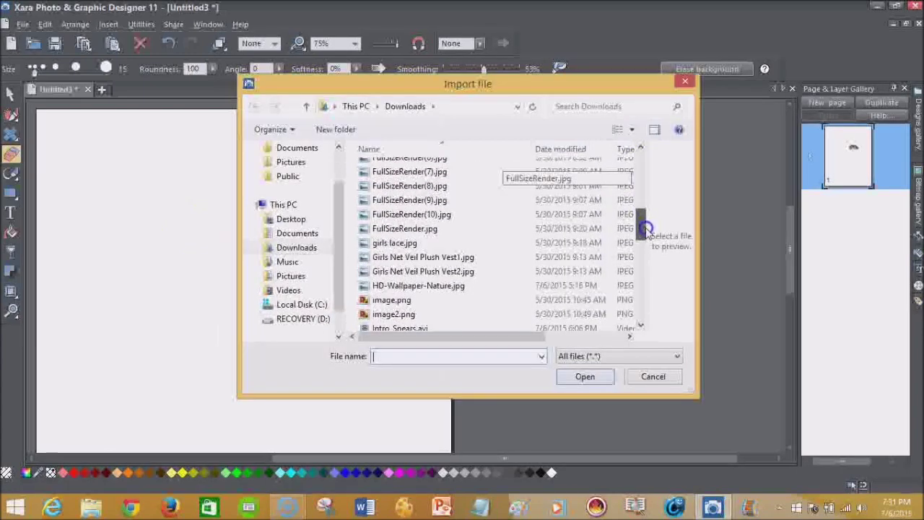
drag(647, 232, 641, 233)
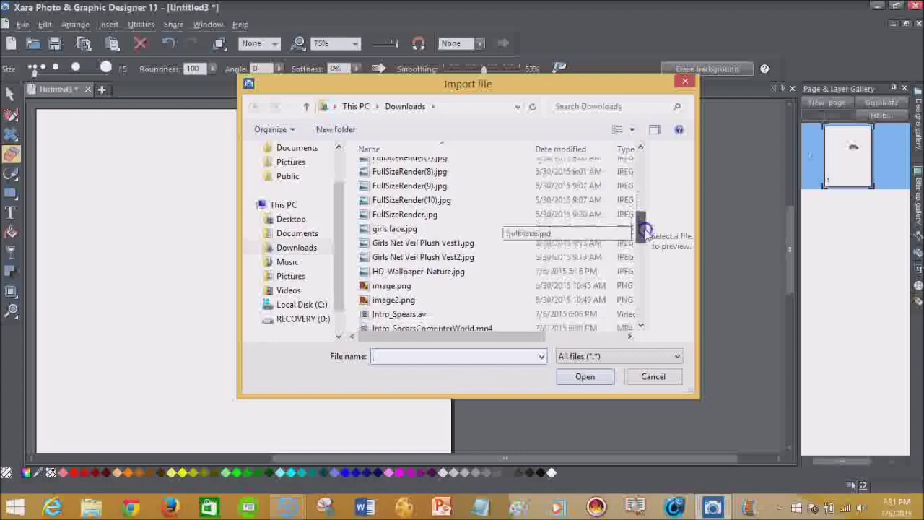
double_click(459, 271)
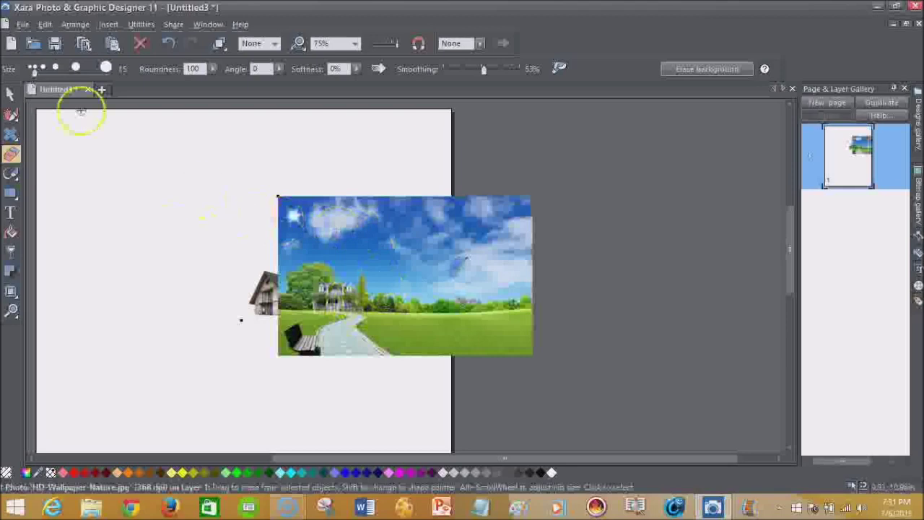
click(10, 94)
Step: Move the landscape photo left and send it behind the house with Arrange > Move Backwards
drag(335, 237, 150, 249)
right_click(149, 249)
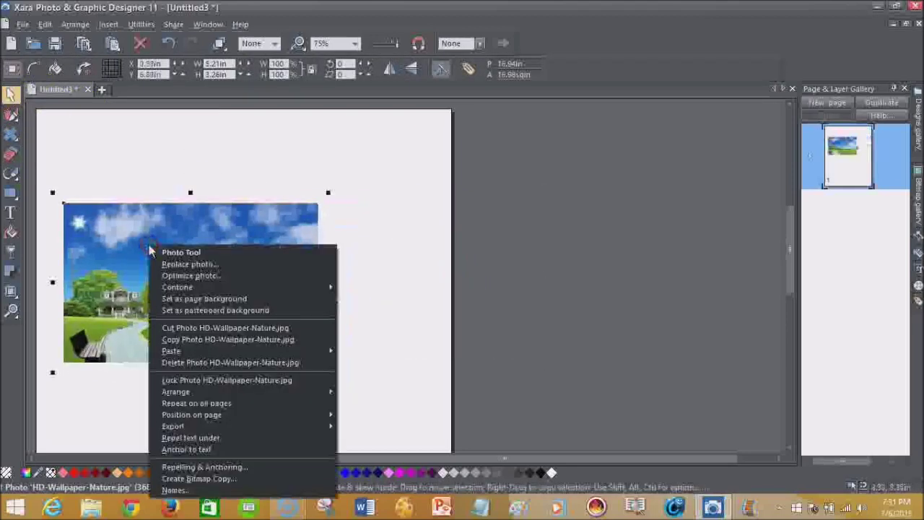
mouse_move(249, 392)
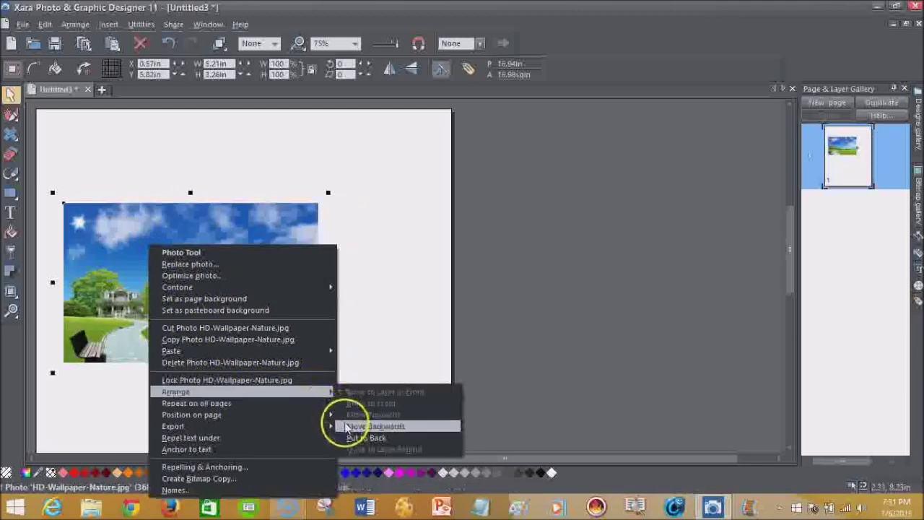
click(345, 426)
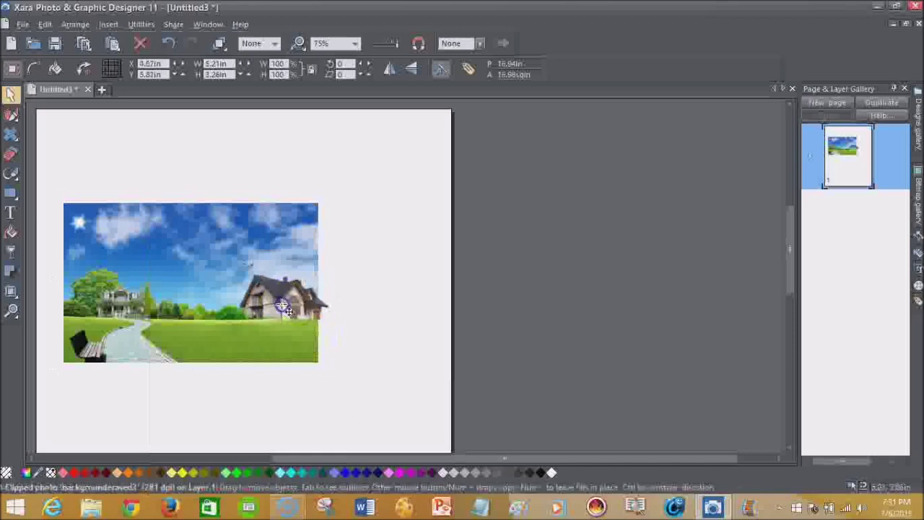
Step: Drag the house cut-out onto the landscape's left side and adjust its position down-left
drag(294, 304, 138, 311)
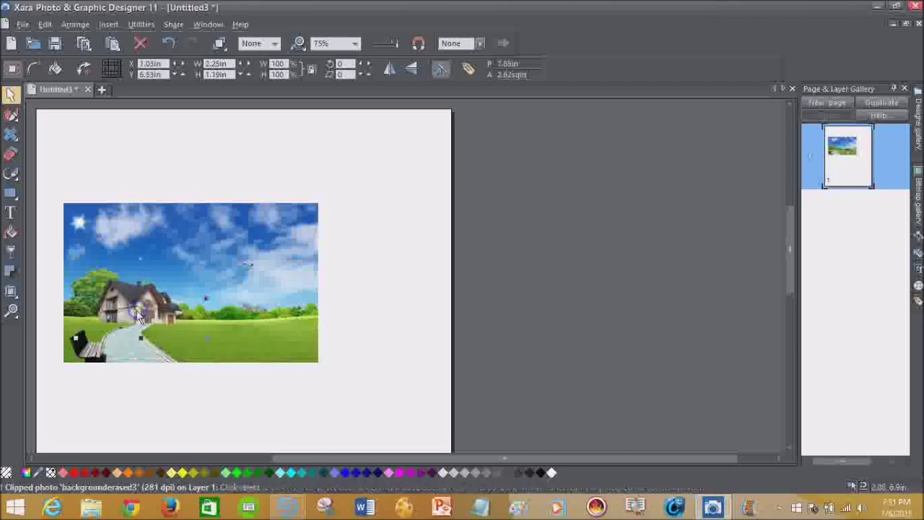
click(216, 330)
drag(148, 315, 365, 417)
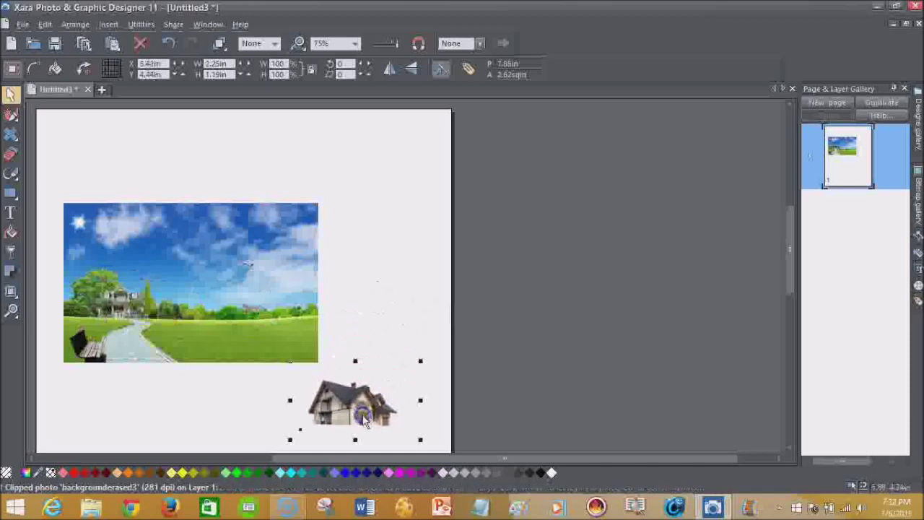
click(11, 154)
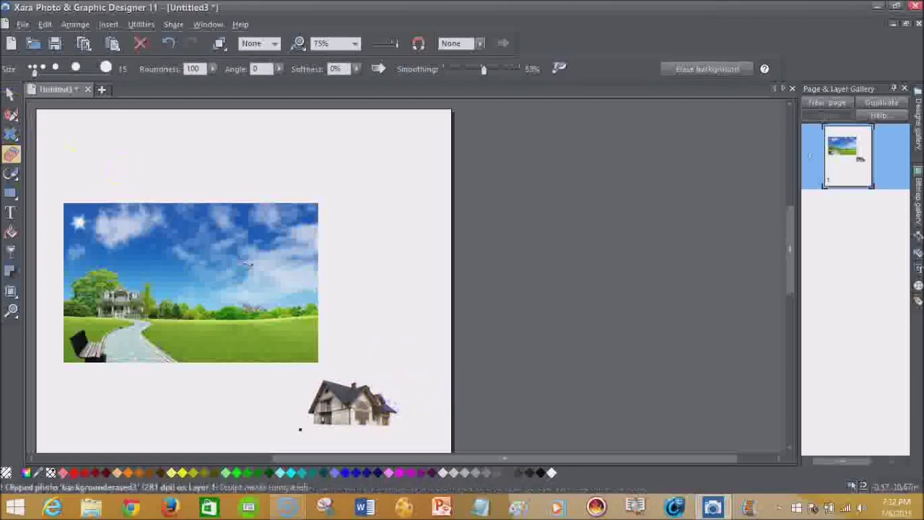
key(F2)
click(322, 366)
drag(345, 390, 114, 289)
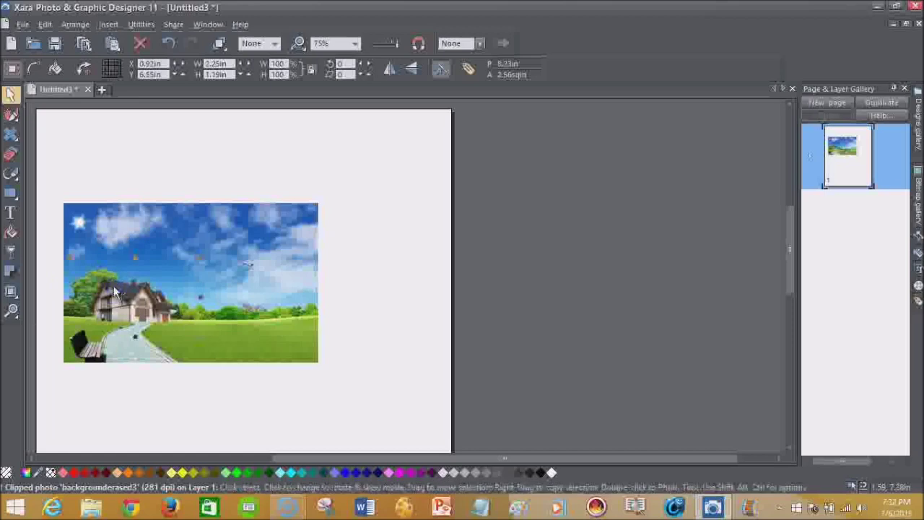
click(50, 451)
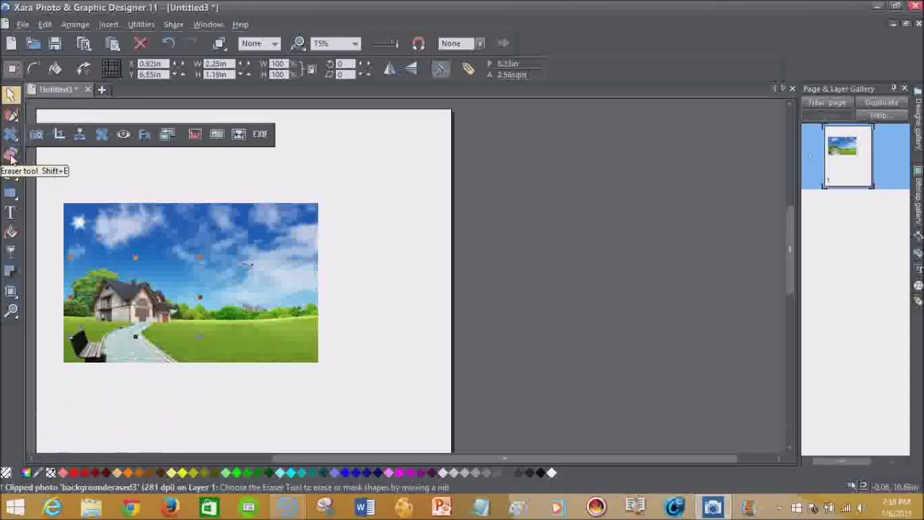
Step: Heal out the black bench at the landscape's lower left with the Photo Heal tool
click(10, 69)
click(10, 95)
click(11, 155)
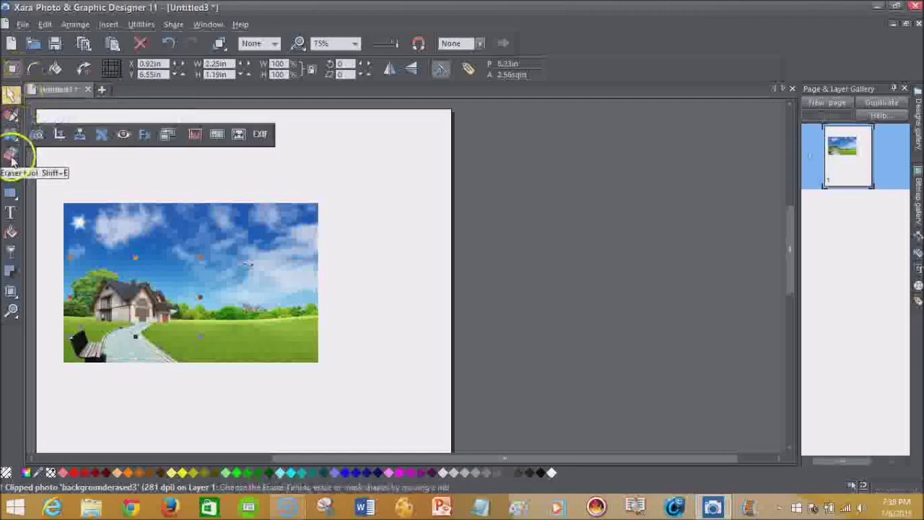
click(12, 134)
click(10, 117)
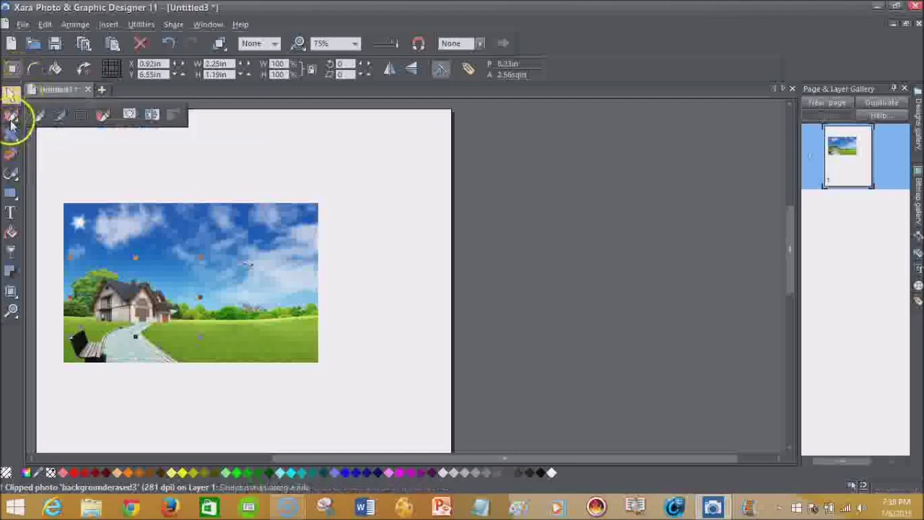
click(11, 135)
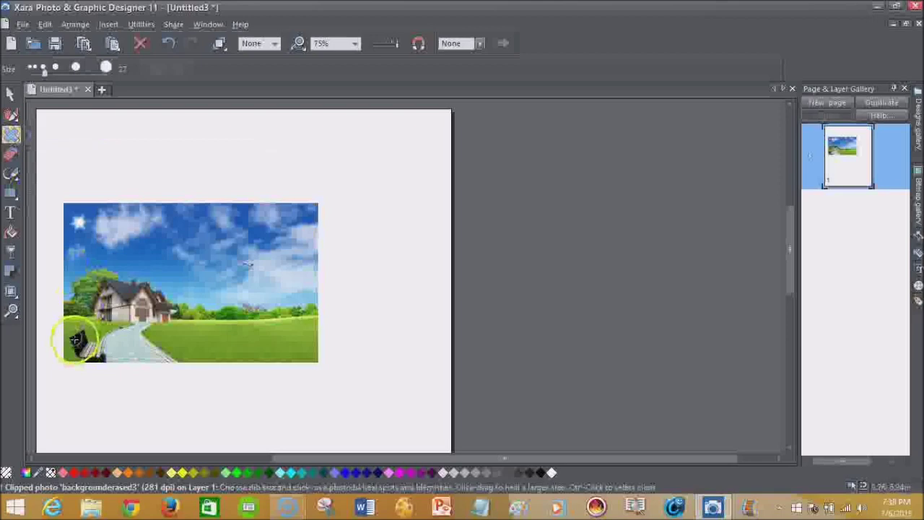
drag(75, 340, 94, 337)
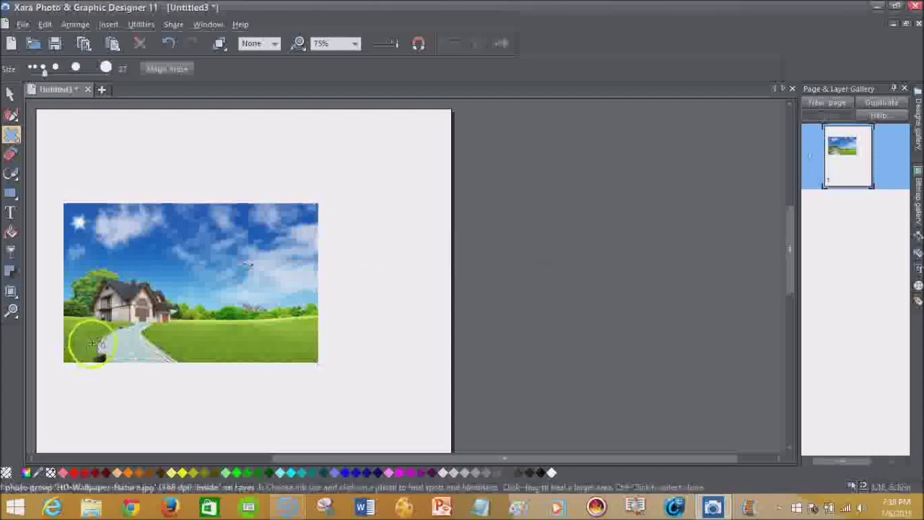
drag(92, 344, 100, 359)
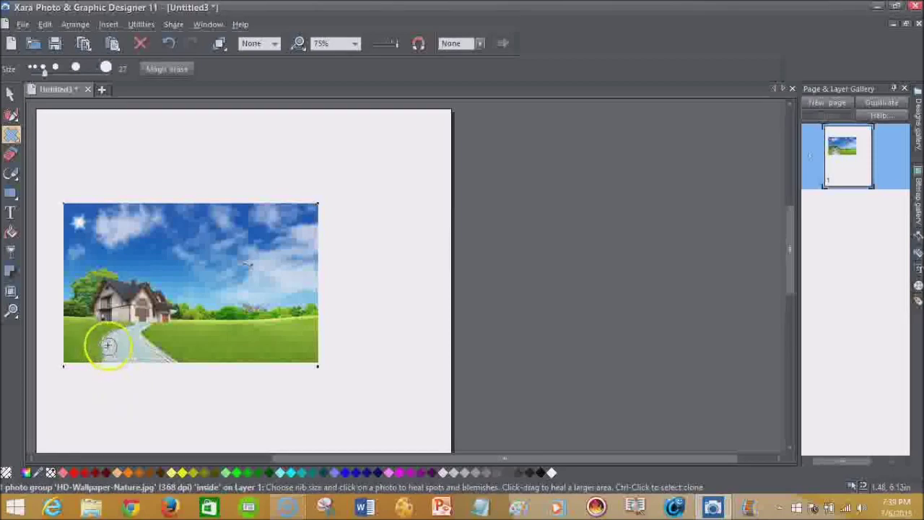
mouse_move(18, 142)
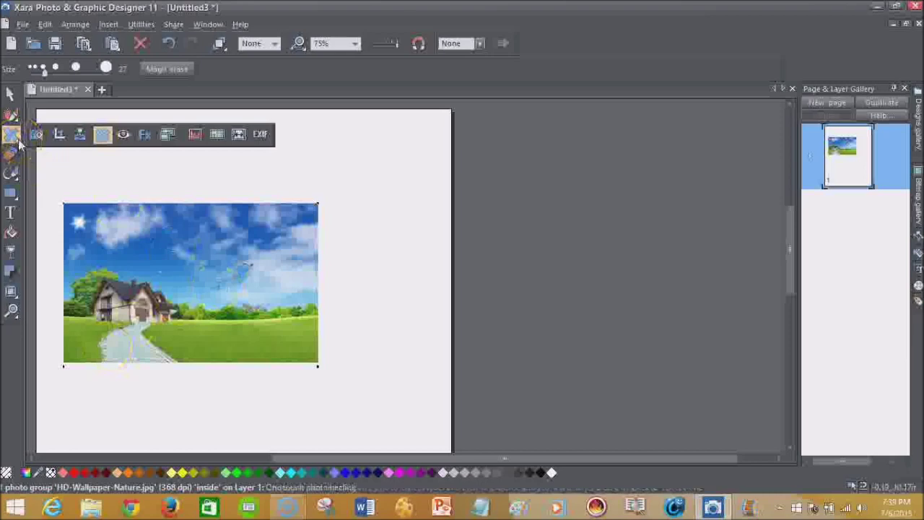
Step: Lasso a patch near the photo's lower left with the Clone tool and stamp two clones over the corner
click(79, 134)
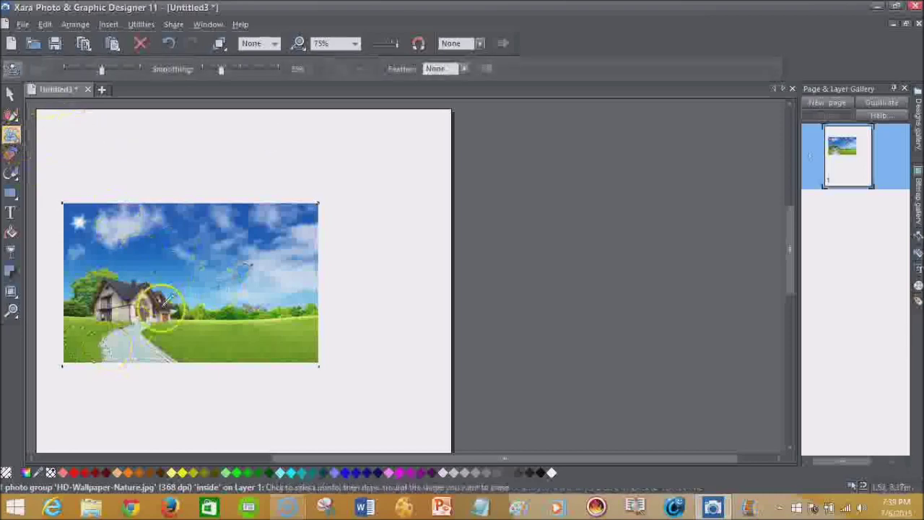
drag(179, 361, 162, 356)
click(94, 356)
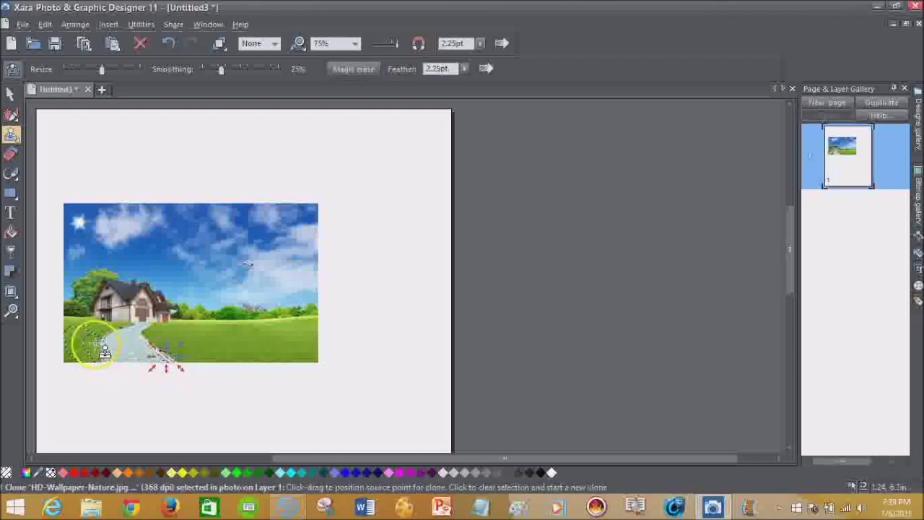
click(101, 349)
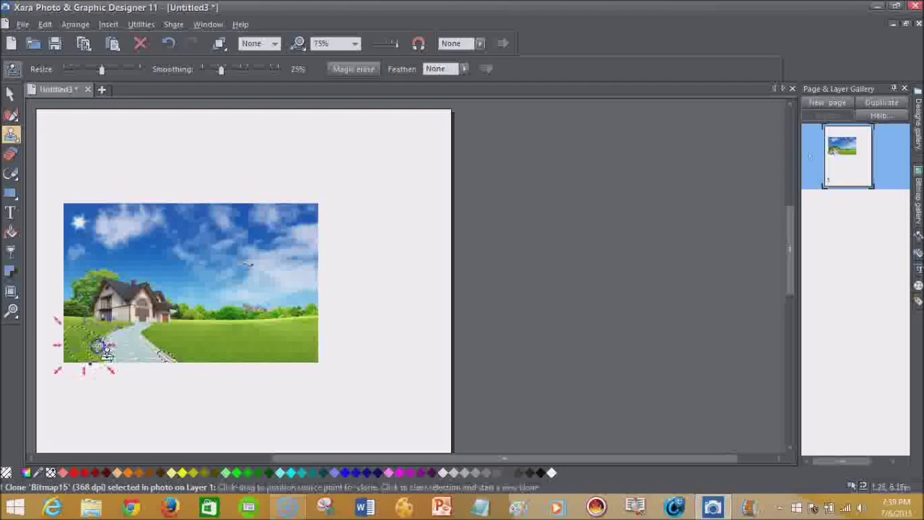
click(102, 350)
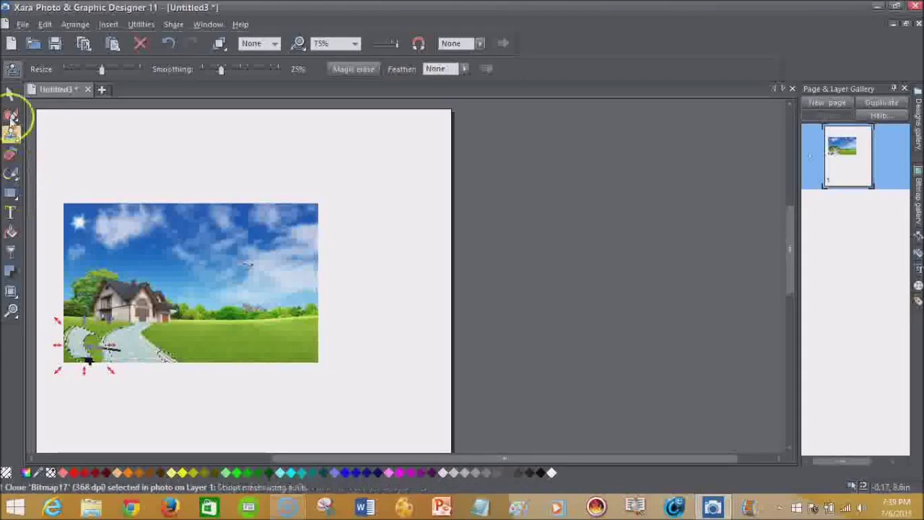
Step: Select the cloned patch and nudge it right into place over the lower-left corner
click(11, 94)
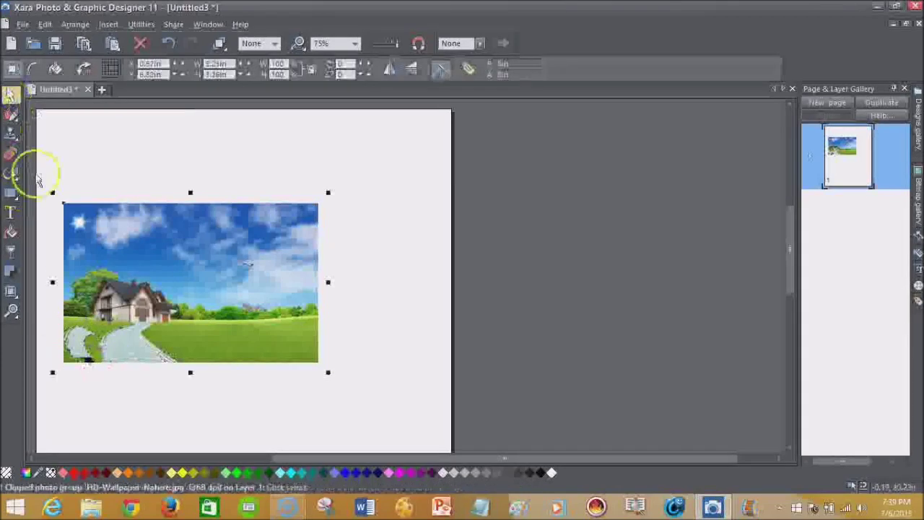
ctrl+click(81, 353)
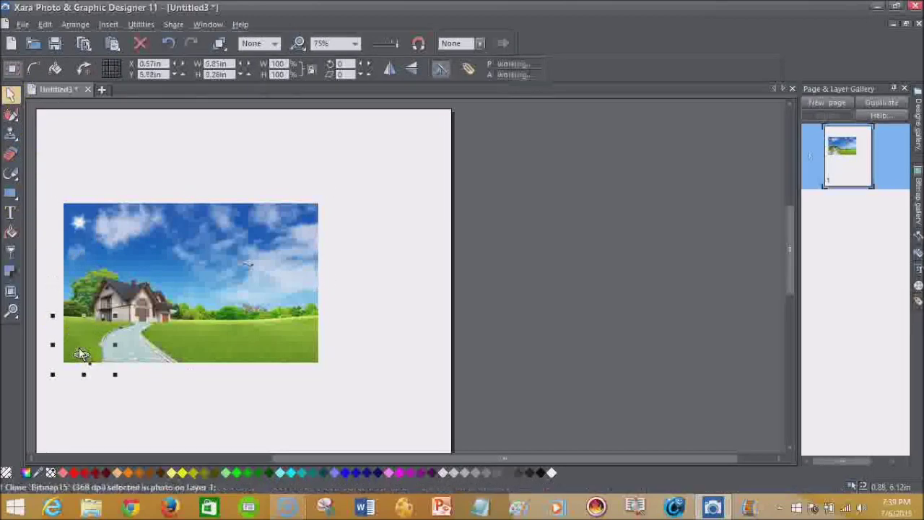
mouse_move(80, 354)
mouse_down()
mouse_move(107, 341)
mouse_move(124, 355)
mouse_move(143, 346)
mouse_move(103, 350)
mouse_up()
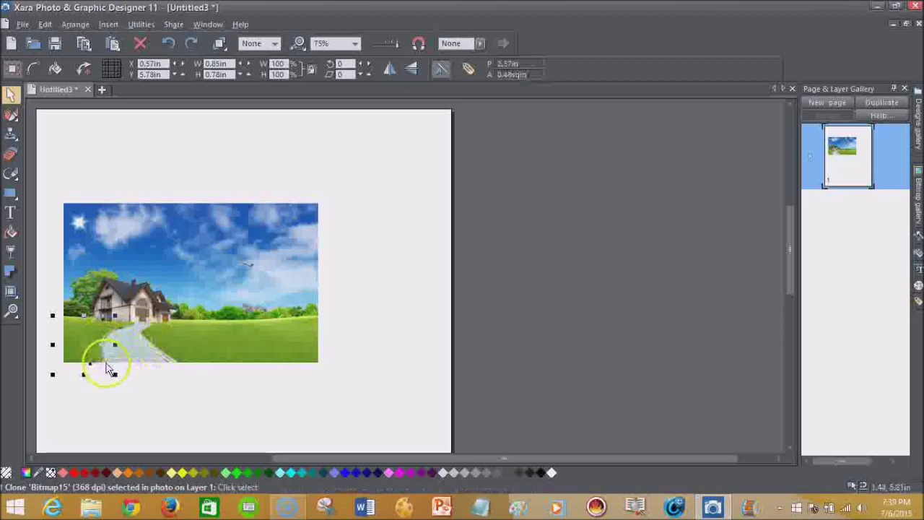
drag(107, 368, 119, 368)
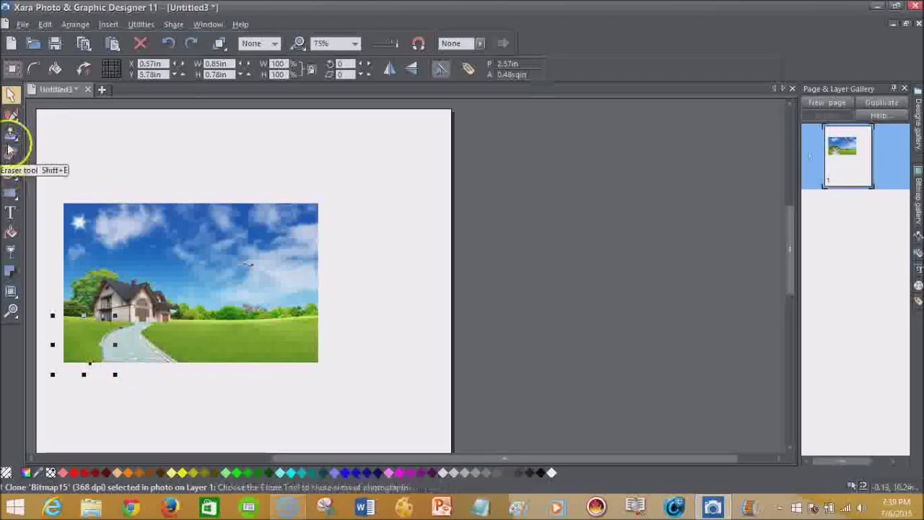
Step: Erase a stroke across the photo's sky with the Eraser
mouse_move(11, 137)
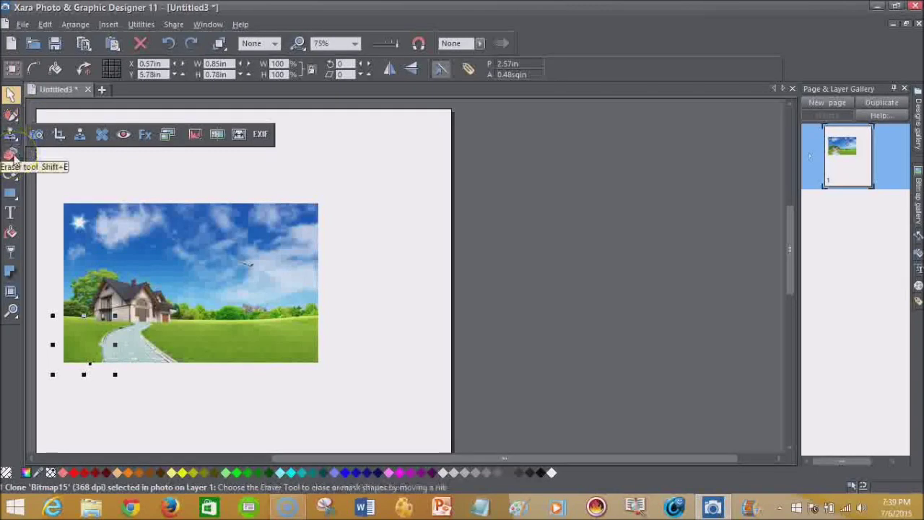
click(12, 154)
mouse_move(199, 206)
mouse_down()
mouse_move(239, 225)
mouse_move(247, 252)
mouse_up()
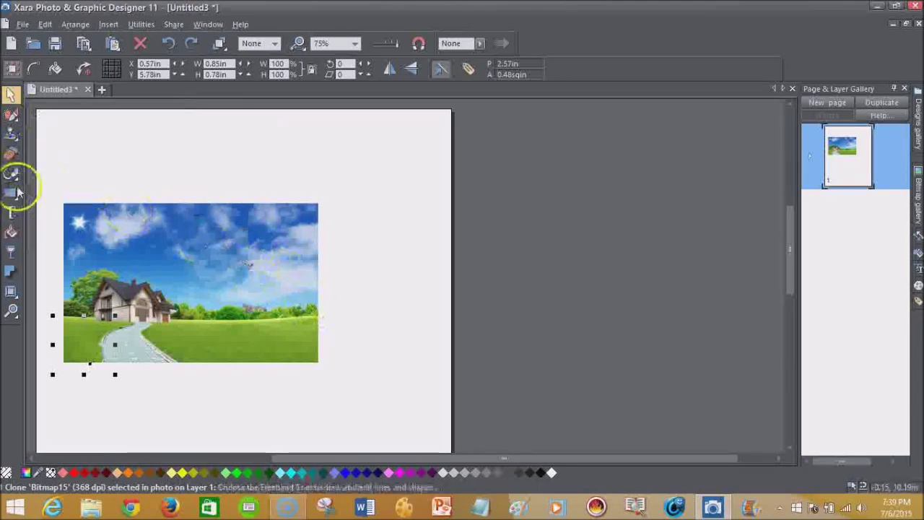
Step: Heal the small plane out of the landscape's sky with the Photo Heal tool
mouse_move(13, 137)
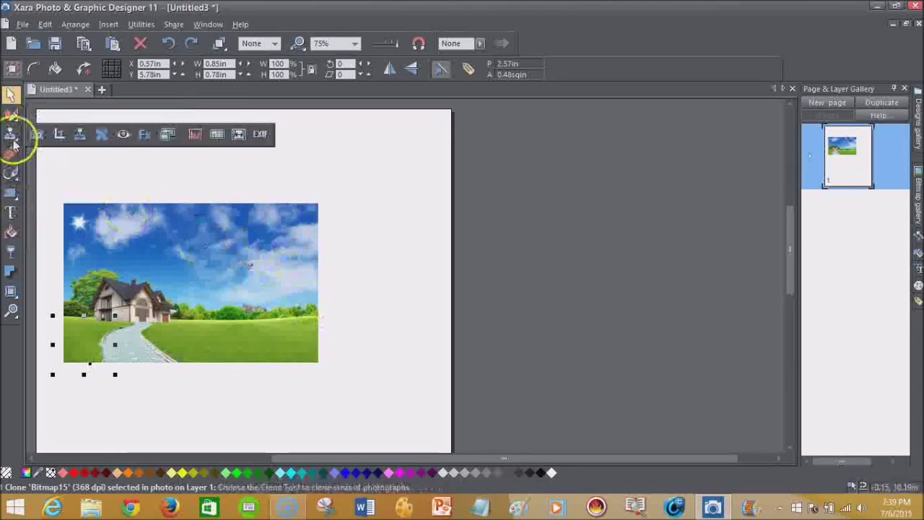
click(100, 137)
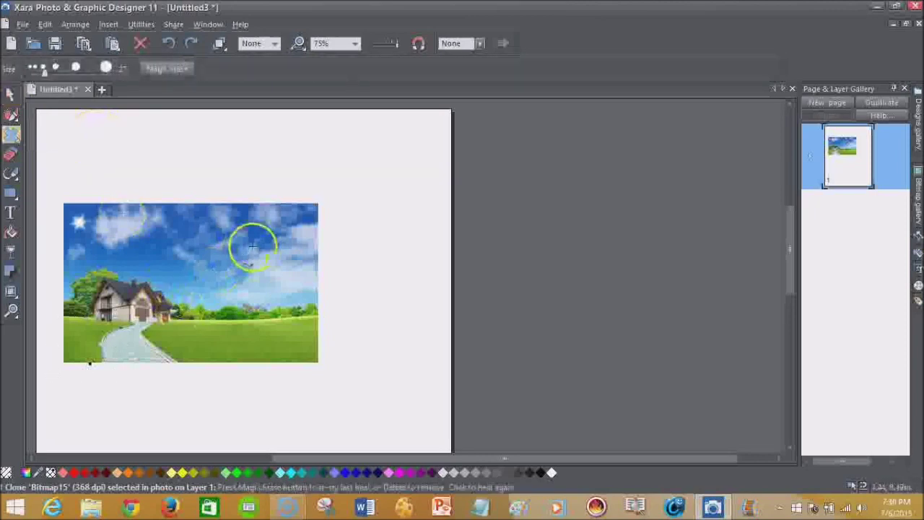
drag(238, 253, 282, 269)
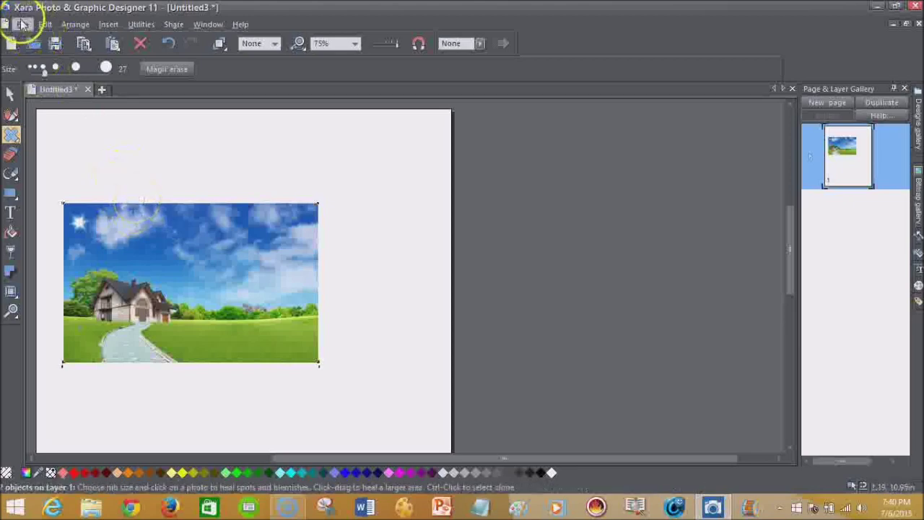
click(21, 24)
Step: Export the composition as a PNG named testing123 into the Downloads folder
click(62, 199)
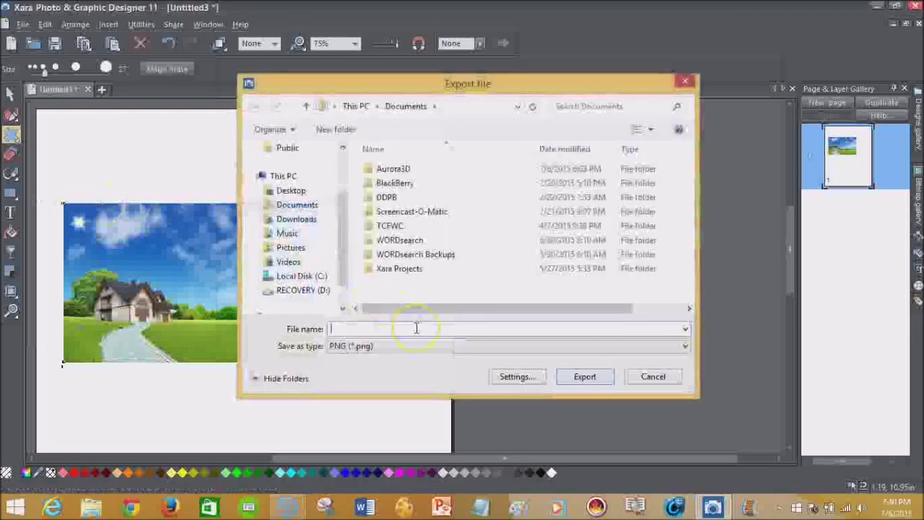
click(297, 218)
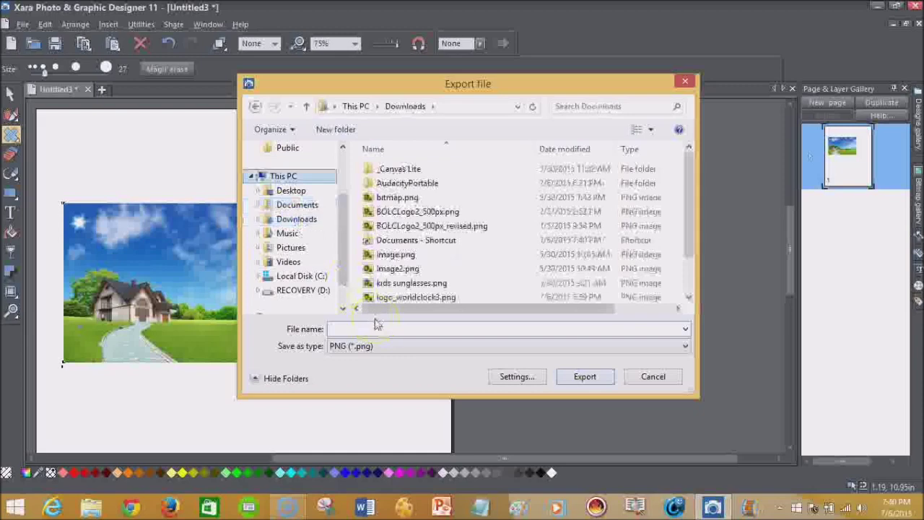
click(298, 217)
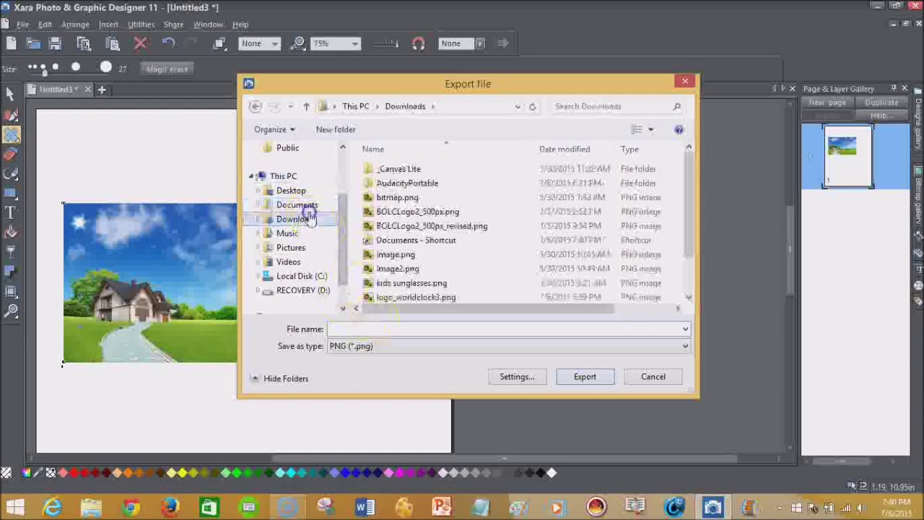
click(371, 328)
text(testing12)
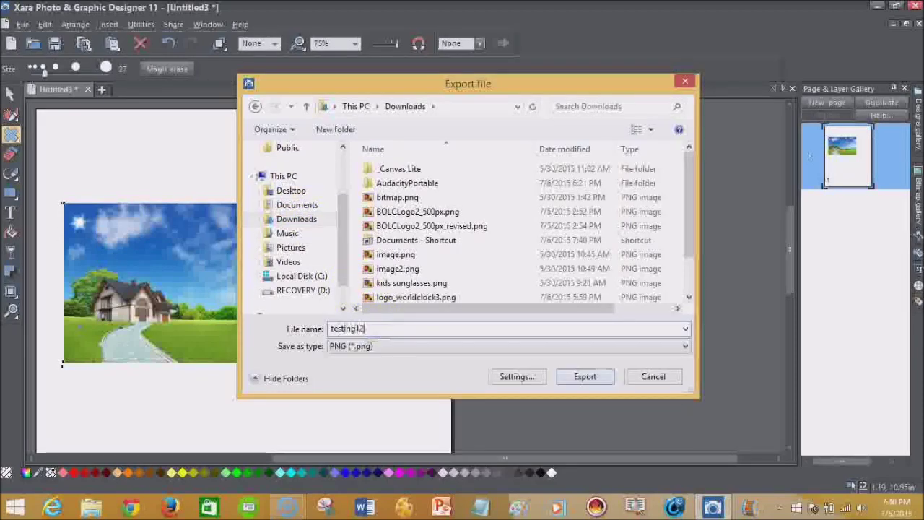
text(3)
click(585, 376)
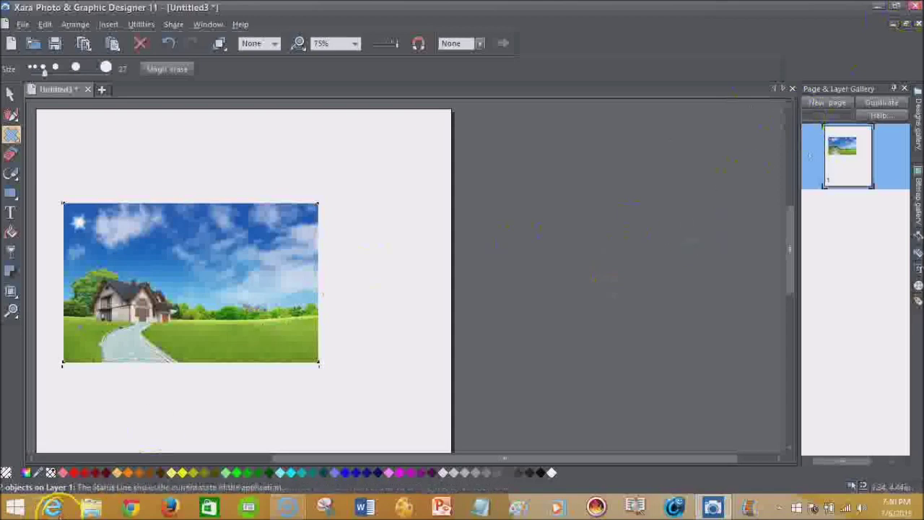
Step: Open File Explorer's Downloads folder and locate testing123.png
key(super+e)
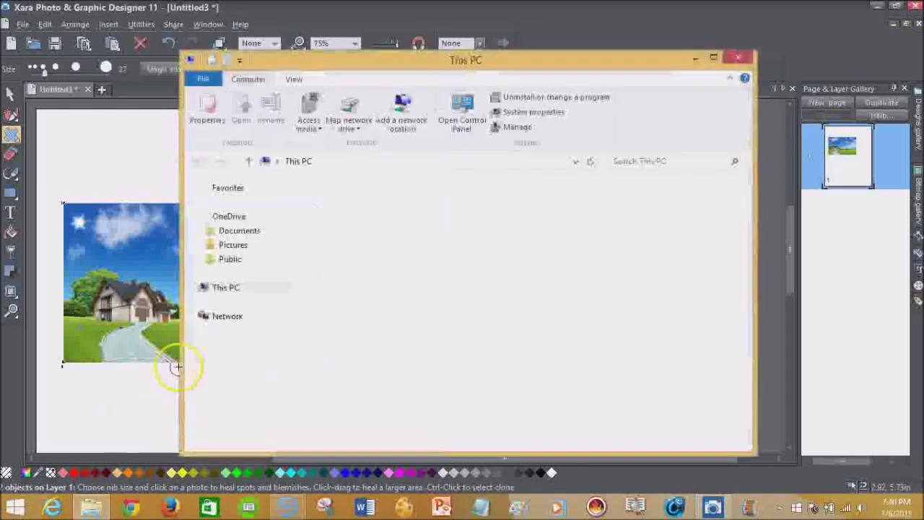
click(246, 329)
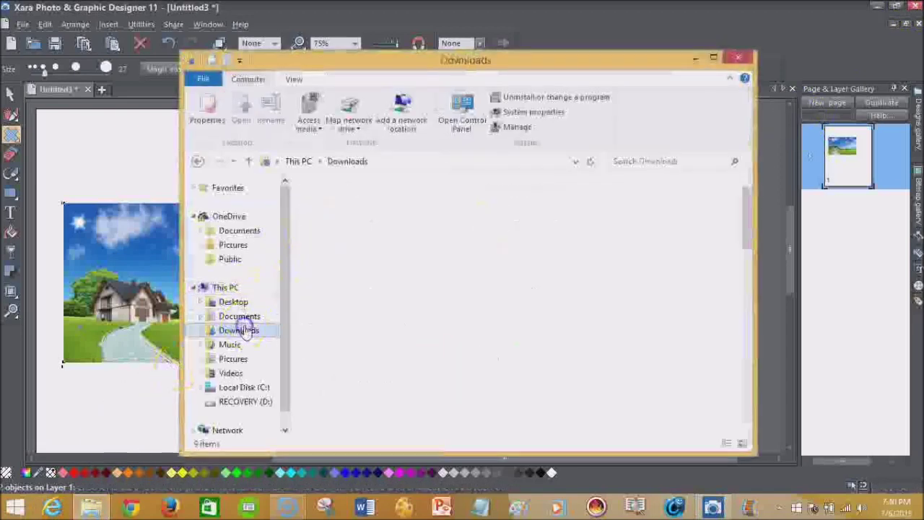
drag(745, 241, 751, 372)
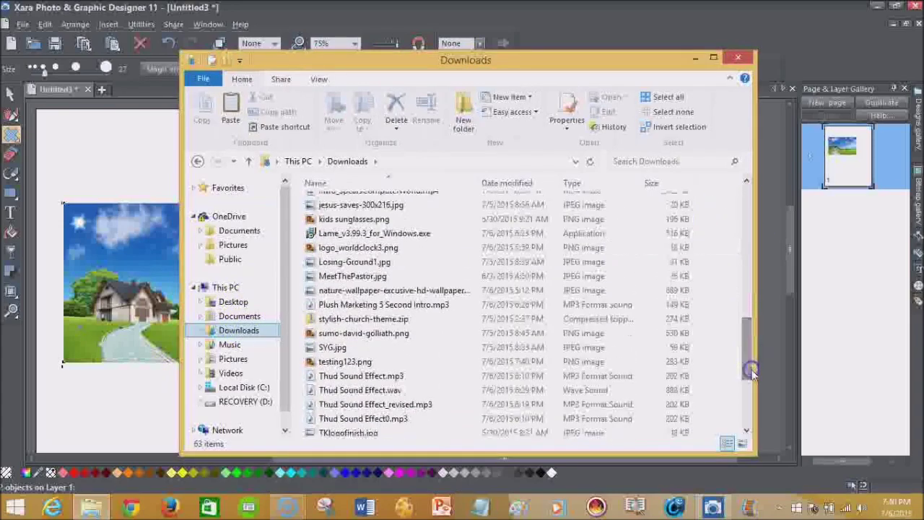
click(419, 363)
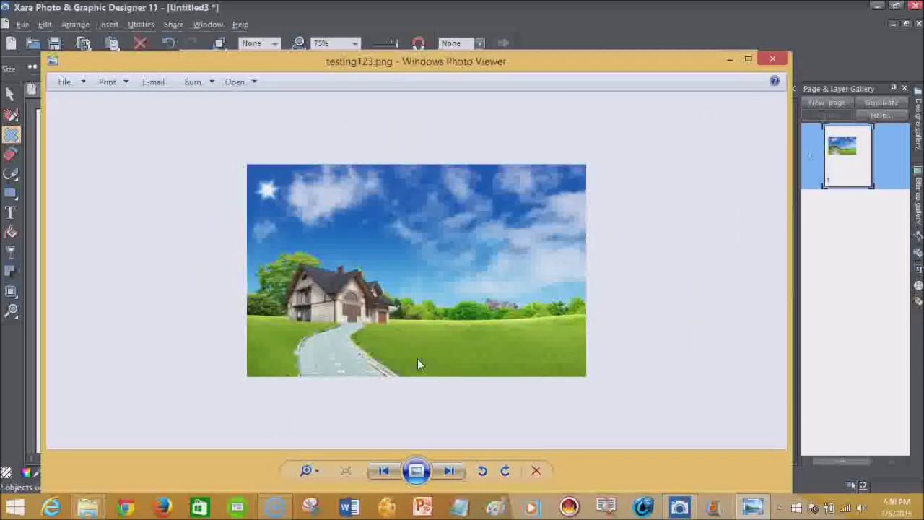
Step: Inspect testing123.png in Windows Photo Viewer, then close the viewer
drag(288, 357, 303, 368)
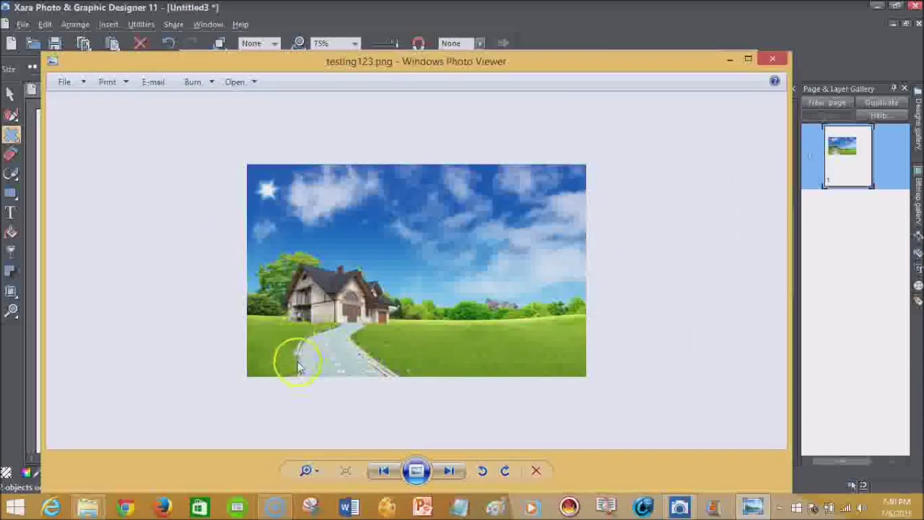
click(773, 59)
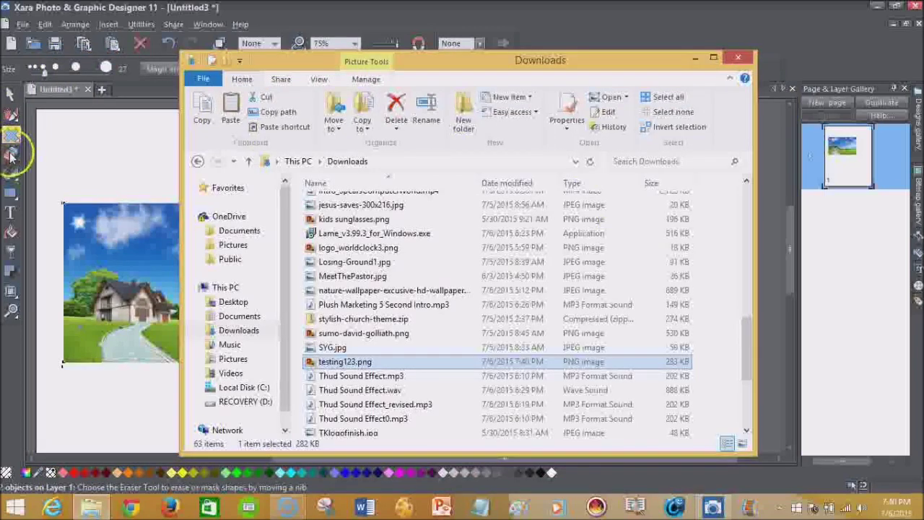
Step: Close the File Explorer window and turn off Magic erase on the infobar
click(738, 58)
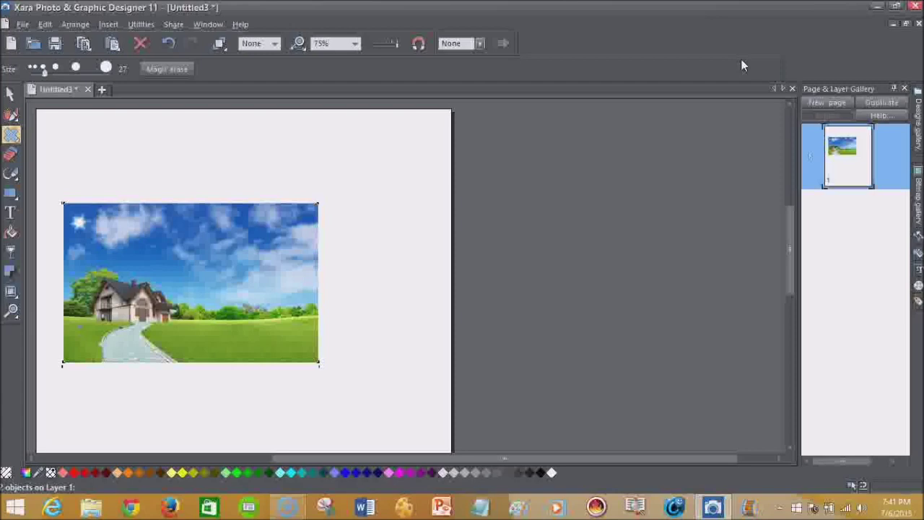
click(168, 68)
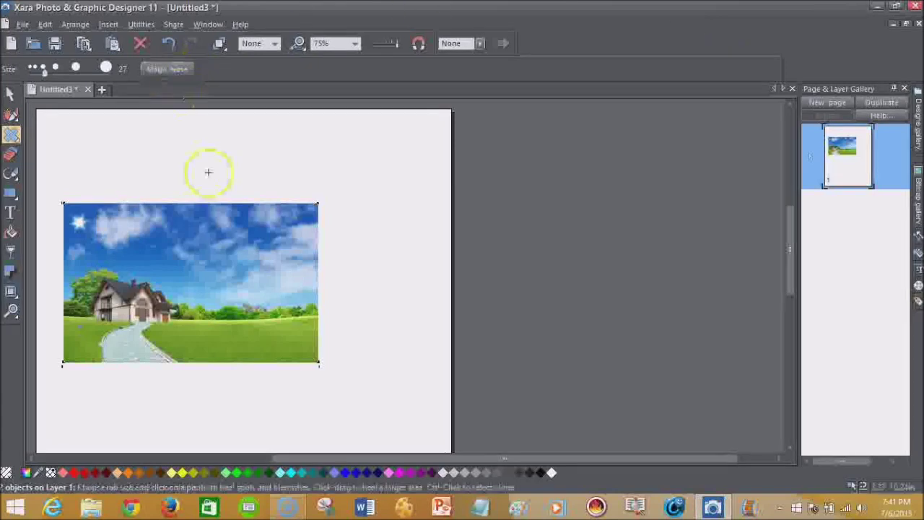